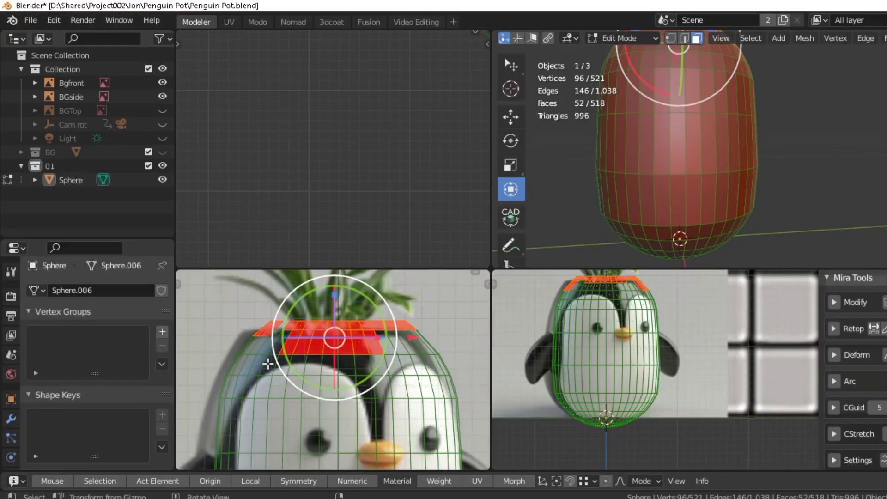
# Lasso-select the top cap faces of the pot body and delete them
pyautogui.keyDown('ctrl'); pyautogui.moveTo(268, 360); pyautogui.dragTo(328, 310, button='middle'); pyautogui.keyUp('ctrl')
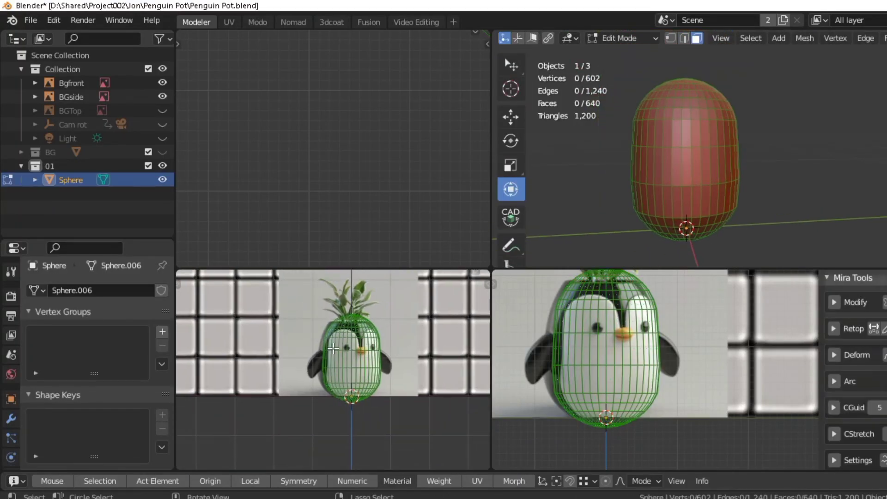
pyautogui.scroll(3, 333, 351)
pyautogui.scroll(3, 335, 360)
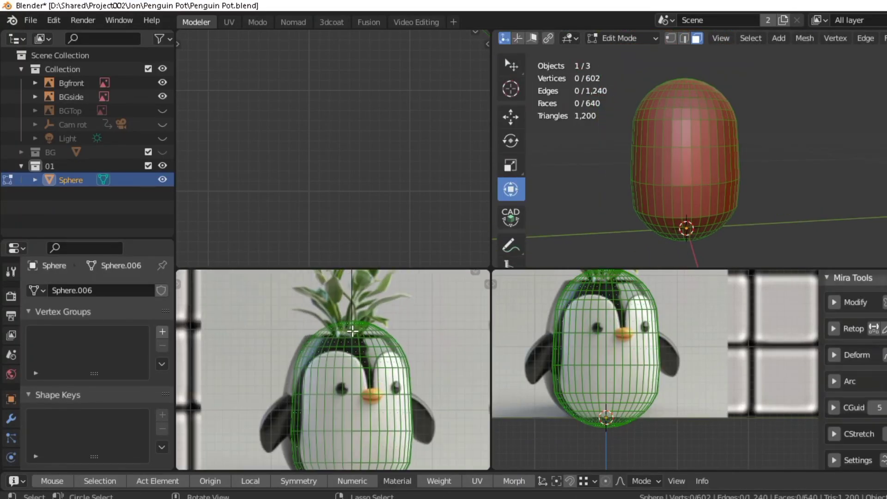
pyautogui.scroll(3, 336, 372)
pyautogui.keyDown('ctrl'); pyautogui.moveTo(451, 376); pyautogui.dragTo(450, 376, button='right'); pyautogui.keyUp('ctrl')
pyautogui.press('Delete')
pyautogui.scroll(3, 356, 372)
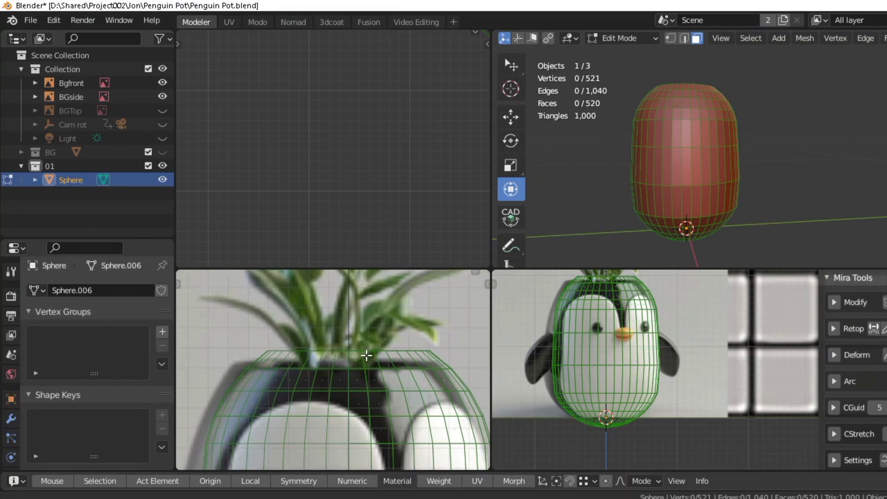
pyautogui.scroll(2, 367, 356)
# Flatten the body's bottom cap in edge mode and save the file
pyautogui.press('2')
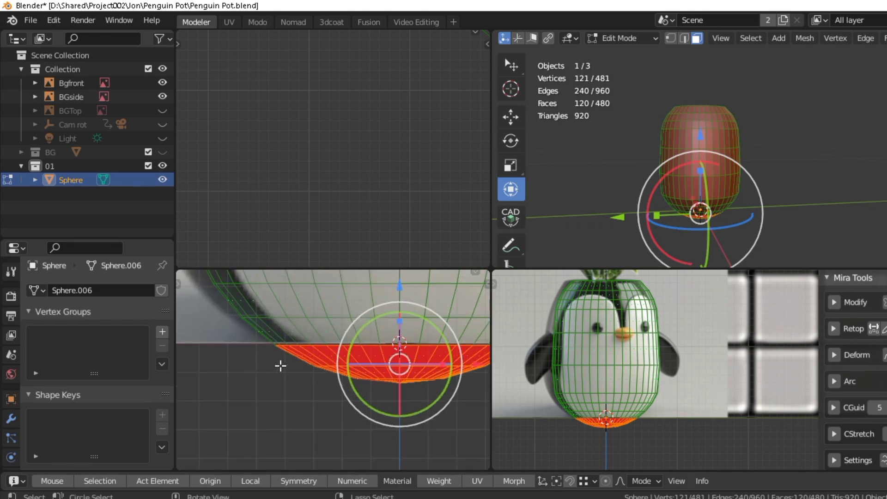
pyautogui.scroll(3, 279, 358)
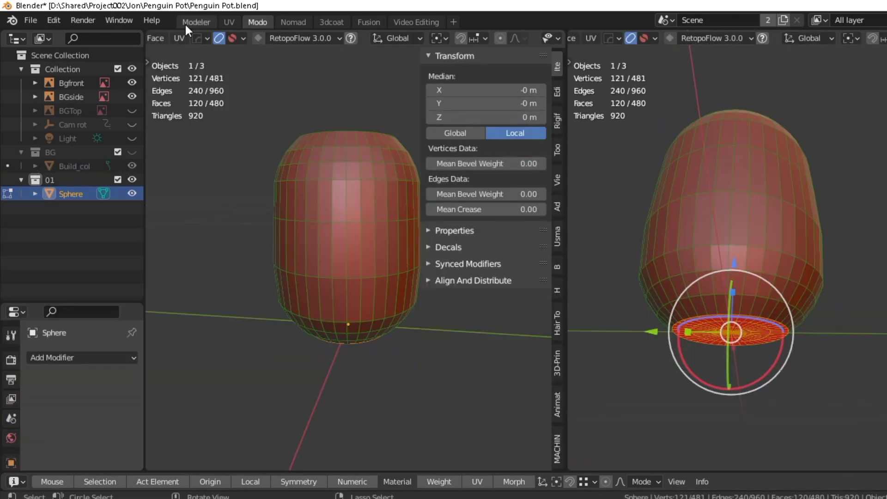
pyautogui.click(187, 25)
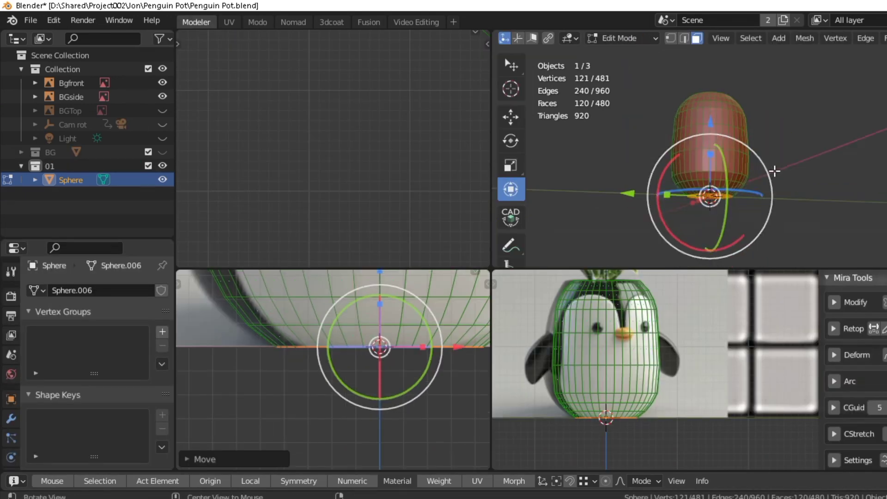
pyautogui.hotkey('ctrl', 's')
pyautogui.scroll(1, 323, 318)
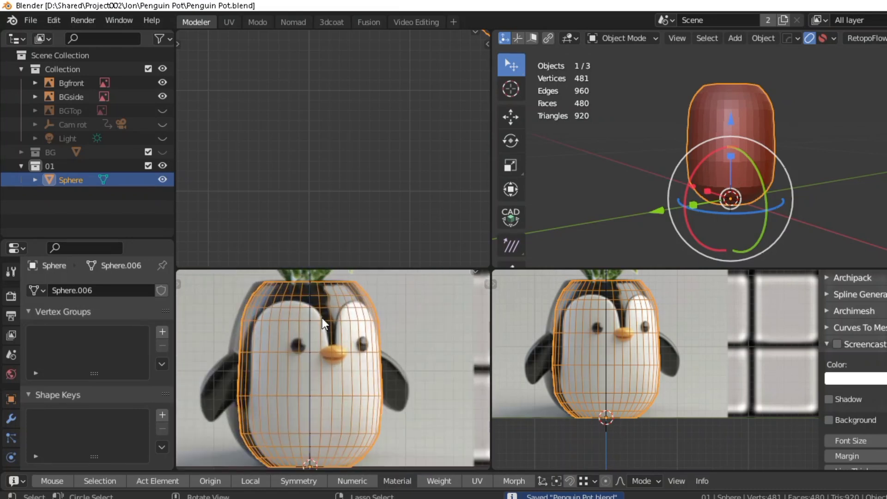
# Slide an edge loop near the base slightly upward
pyautogui.press('2')
pyautogui.press('g')
pyautogui.press('g')
pyautogui.click(282, 410)
pyautogui.scroll(2, 284, 410)
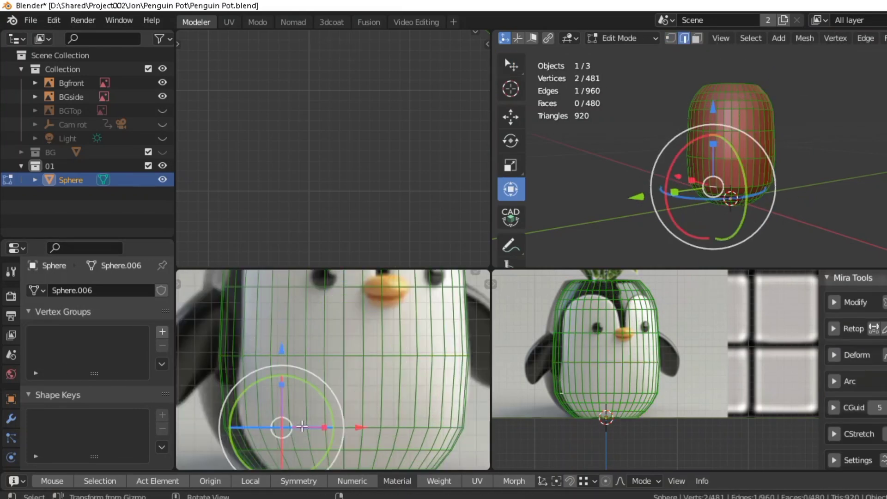
# Leave Edit Mode, give the body level-1 subdivision with Ctrl+1, and save
pyautogui.press('Tab')
pyautogui.scroll(-4, 372, 396)
pyautogui.hotkey('ctrl', '1')
pyautogui.scroll(2, 346, 356)
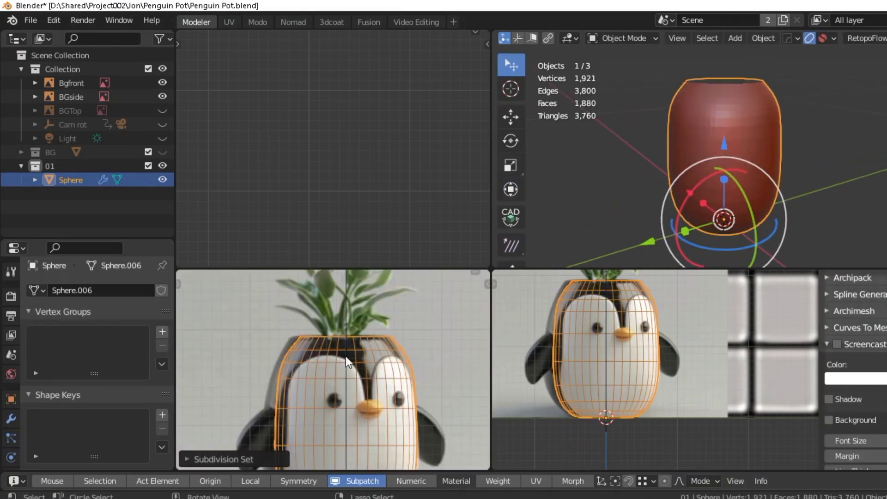
pyautogui.scroll(-2, 340, 363)
pyautogui.hotkey('ctrl', 's')
# Add a UV sphere and shrink it to eye size
pyautogui.rightClick(338, 359)
pyautogui.click(396, 62)
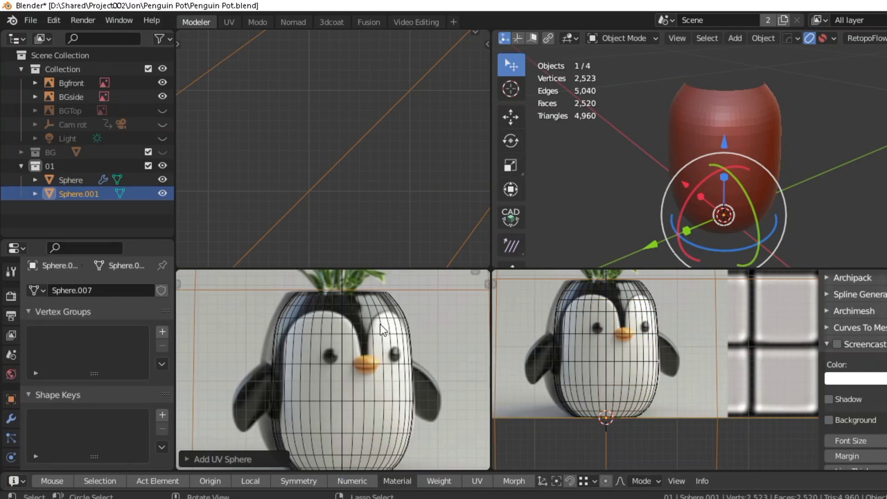
pyautogui.press('s')
pyautogui.click(403, 377)
pyautogui.press('s')
pyautogui.click(370, 376)
pyautogui.scroll(3, 369, 375)
# Position the eye sphere on the penguin's face, pressed against the body surface
pyautogui.press('g')
pyautogui.click(353, 367)
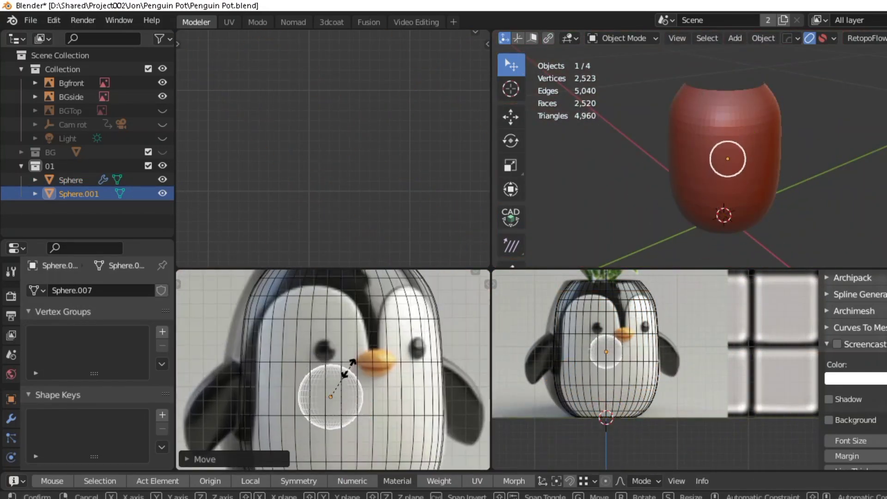
pyautogui.scroll(-1, 326, 353)
pyautogui.scroll(2, 342, 365)
pyautogui.press('g')
pyautogui.click(357, 348)
pyautogui.scroll(-4, 357, 347)
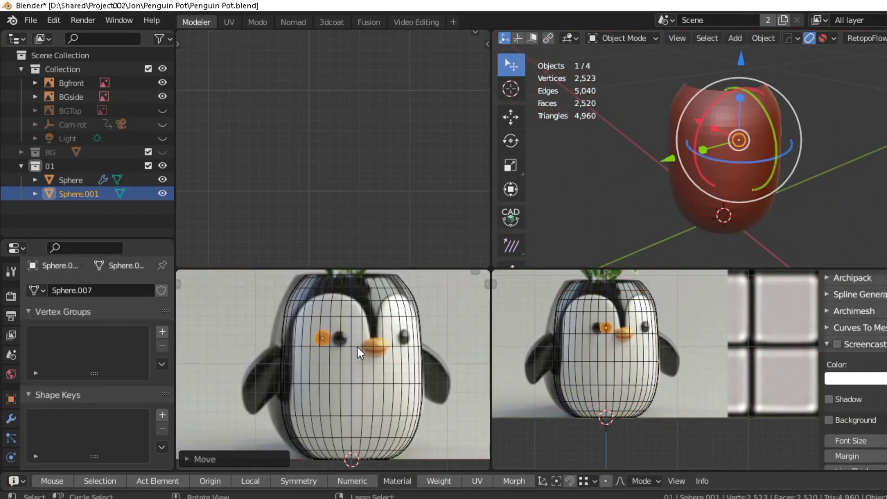
pyautogui.press('KP_Decimal')
pyautogui.press('KP_Decimal')
pyautogui.scroll(-3, 694, 208)
pyautogui.moveTo(693, 208); pyautogui.dragTo(719, 229, button='middle')
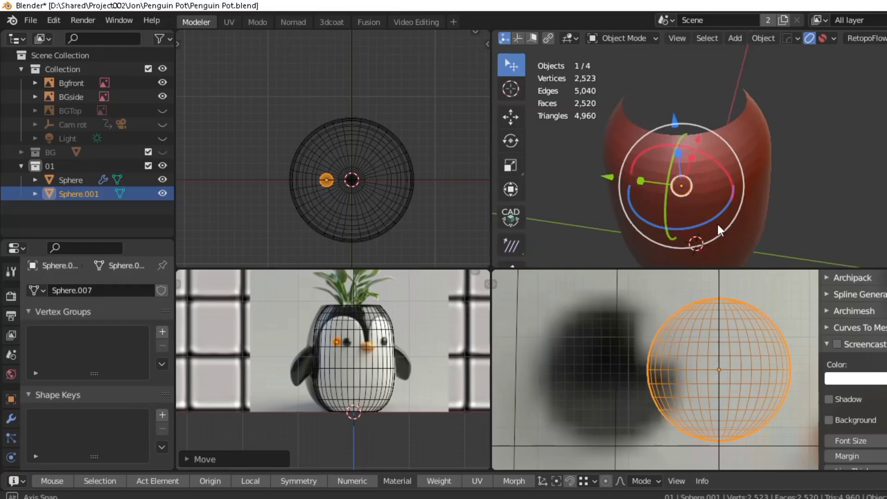
pyautogui.click(680, 200)
pyautogui.press('KP_Decimal')
pyautogui.scroll(-2, 755, 207)
# Apply the eye sphere's transforms and add a Mirror modifier to create two eyes
pyautogui.press('q')
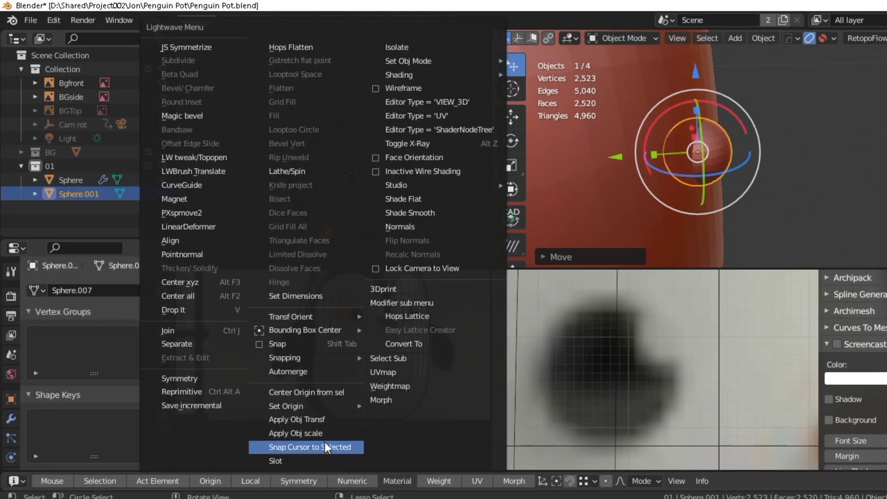
pyautogui.click(296, 419)
pyautogui.press('q')
pyautogui.click(554, 317)
pyautogui.scroll(-3, 757, 196)
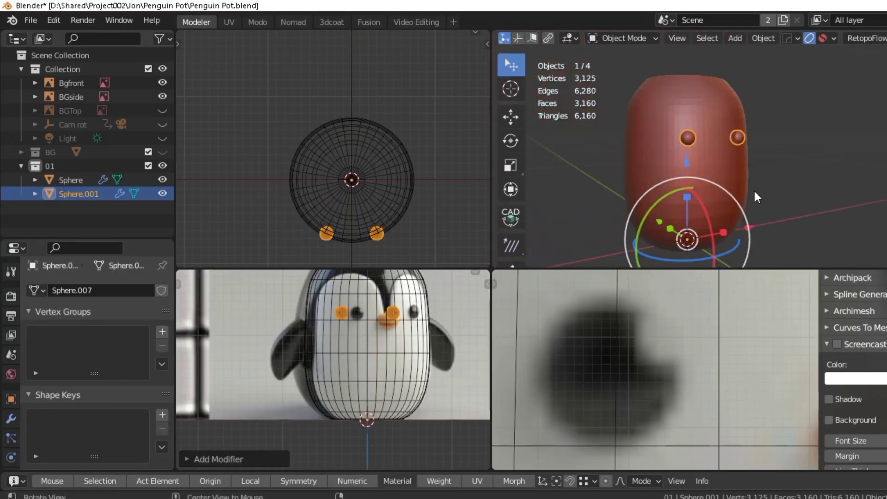
pyautogui.scroll(3, 338, 356)
pyautogui.scroll(2, 303, 331)
pyautogui.scroll(-5, 303, 330)
# Add a new UV sphere, shrink it and place it below the eyes
pyautogui.press('q')
pyautogui.click(462, 57)
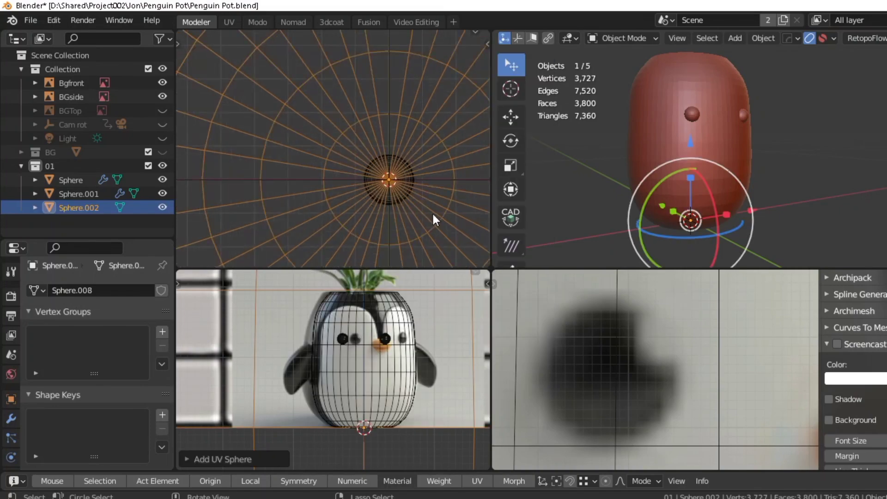
pyautogui.press('s')
pyautogui.click(417, 213)
pyautogui.press('g')
pyautogui.click(371, 365)
pyautogui.press('s')
pyautogui.click(347, 356)
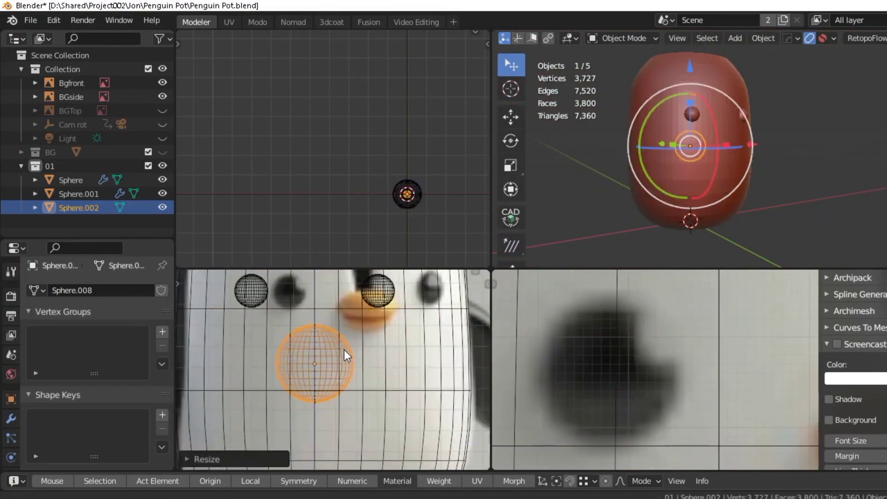
# Stretch the sphere into a flat ellipse and set it between the eyes
pyautogui.scroll(1, 345, 351)
pyautogui.press('s')
pyautogui.click(406, 391)
pyautogui.scroll(1, 459, 301)
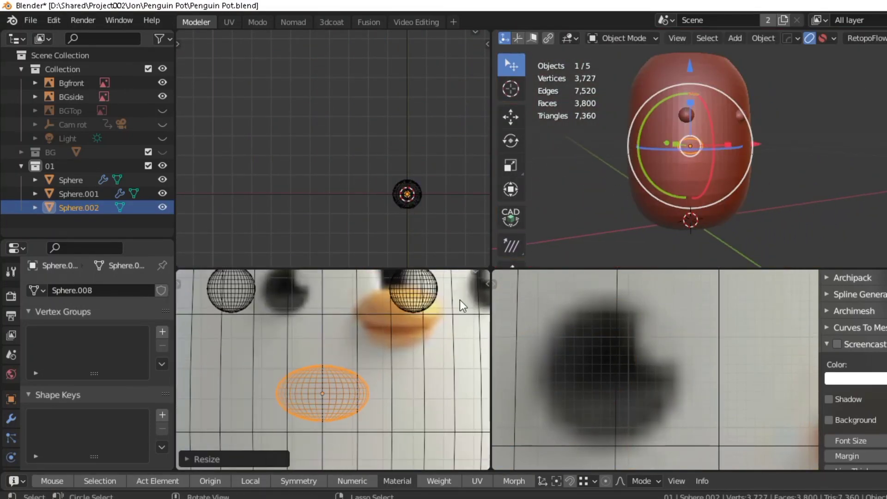
pyautogui.click(687, 158)
pyautogui.scroll(-3, 363, 359)
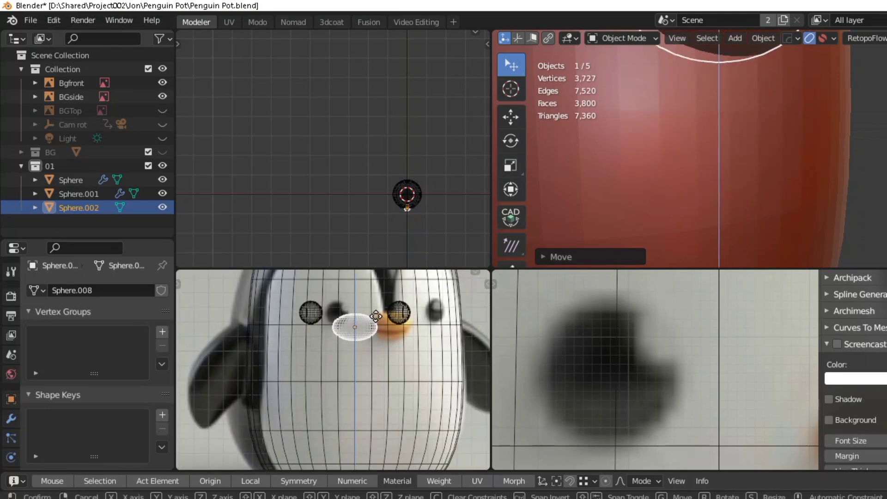
pyautogui.press('s')
pyautogui.click(399, 376)
# Flatten the upper beak ellipse along Z, apply its transforms, and save
pyautogui.press('KP_Decimal')
pyautogui.press('s')
pyautogui.press('z')
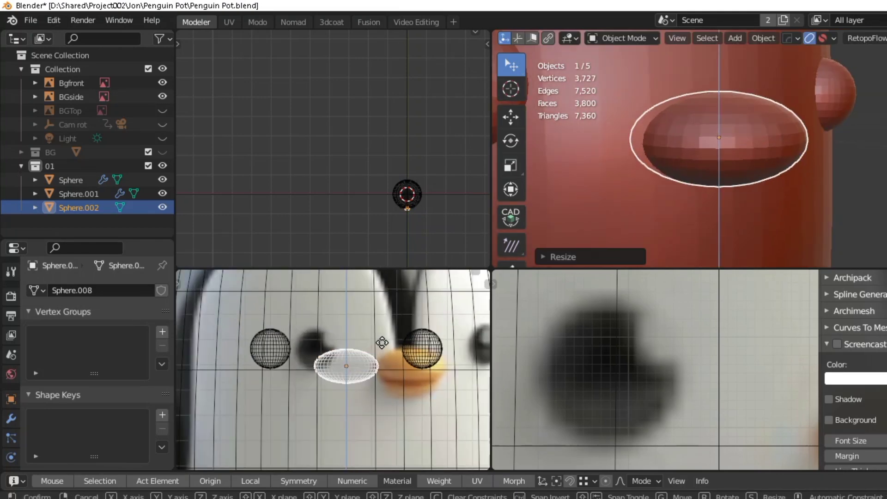
pyautogui.click(397, 355)
pyautogui.hotkey('ctrl', 'a')
pyautogui.click(400, 351)
pyautogui.hotkey('ctrl', 's')
# Duplicate the beak ellipse and move the copy below the upper one
pyautogui.hotkey('shift', 'd')
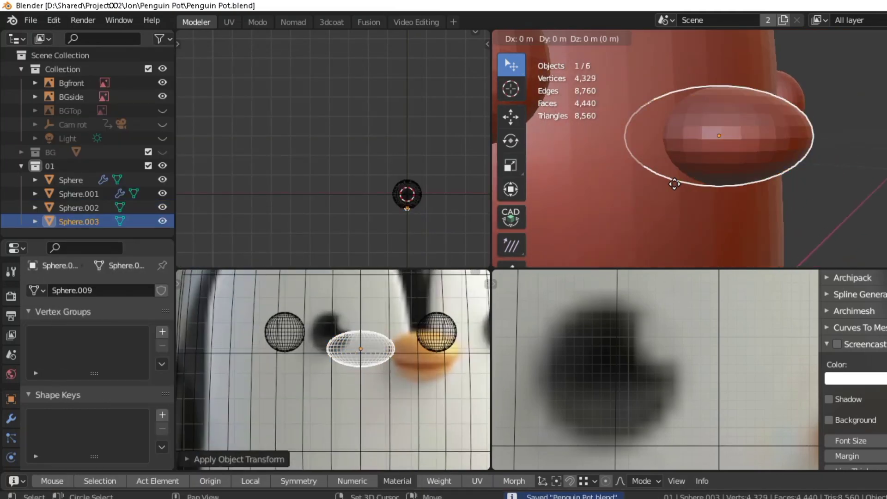
pyautogui.scroll(3, 378, 376)
pyautogui.hotkey('ctrl', 's')
pyautogui.moveTo(693, 194); pyautogui.dragTo(798, 165, button='middle')
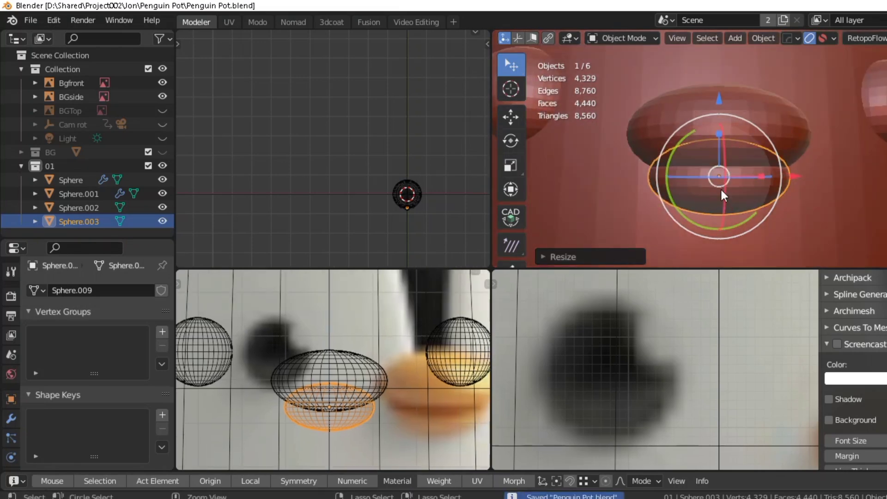
pyautogui.click(720, 86)
pyautogui.keyDown('shift'); pyautogui.click(720, 82); pyautogui.keyUp('shift')
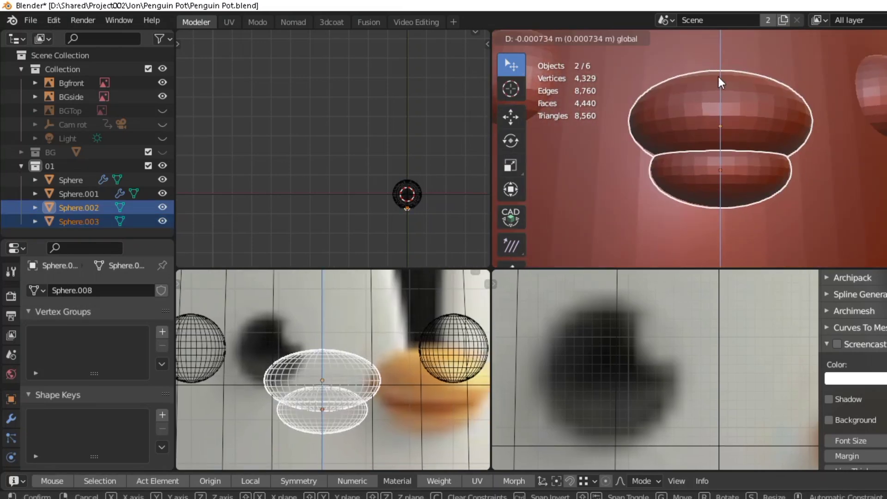
pyautogui.click(718, 99)
# Scale the lower ellipse smaller, apply its transforms, and save
pyautogui.click(775, 120)
pyautogui.click(438, 349)
pyautogui.hotkey('ctrl', 'a')
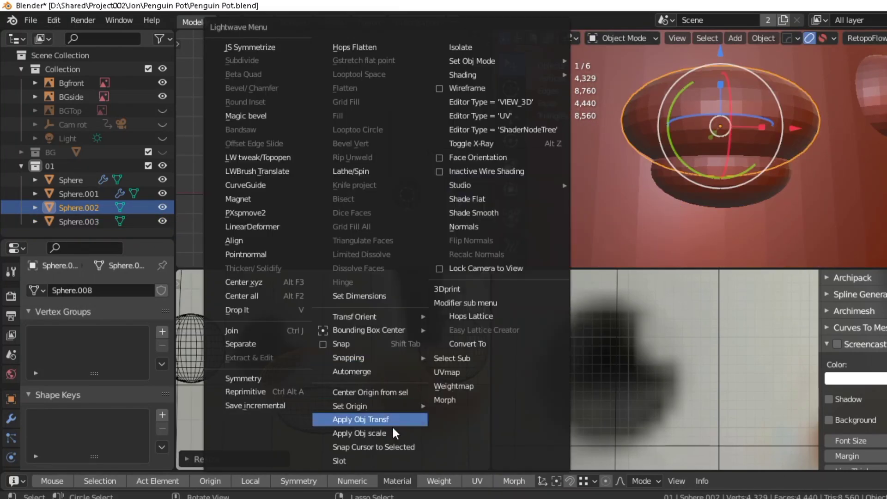
pyautogui.click(342, 429)
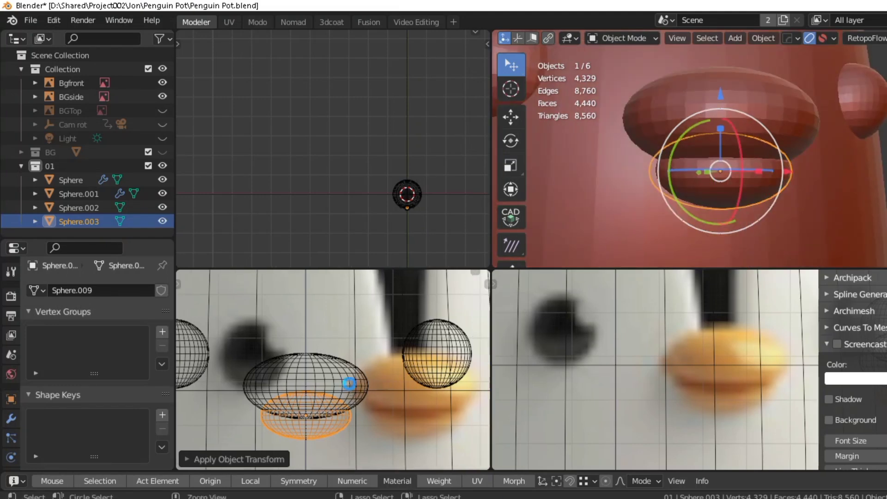
pyautogui.scroll(-2, 342, 407)
pyautogui.hotkey('ctrl', 's')
# Inspect the finished two-part beak, save, and reselect the upper beak ellipse
pyautogui.moveTo(723, 194); pyautogui.dragTo(656, 171, button='middle')
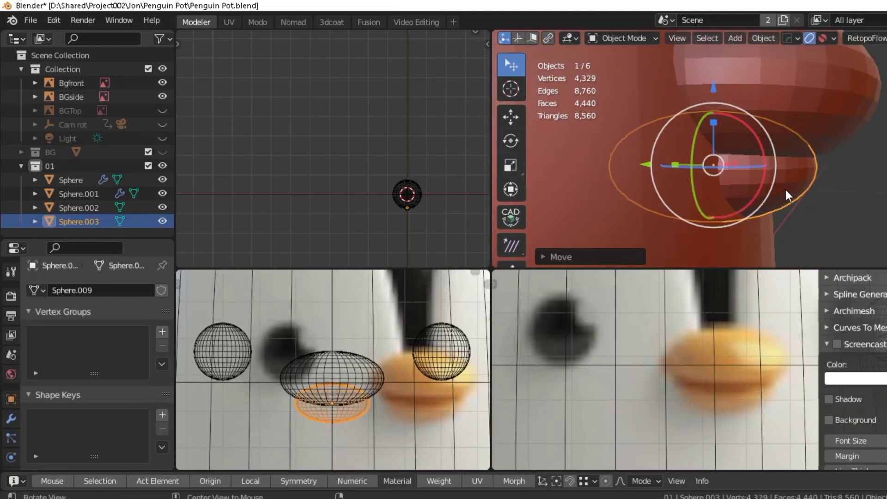
pyautogui.moveTo(786, 188); pyautogui.dragTo(712, 246, button='middle')
pyautogui.scroll(1, 380, 381)
pyautogui.scroll(2, 381, 380)
pyautogui.hotkey('ctrl', 's')
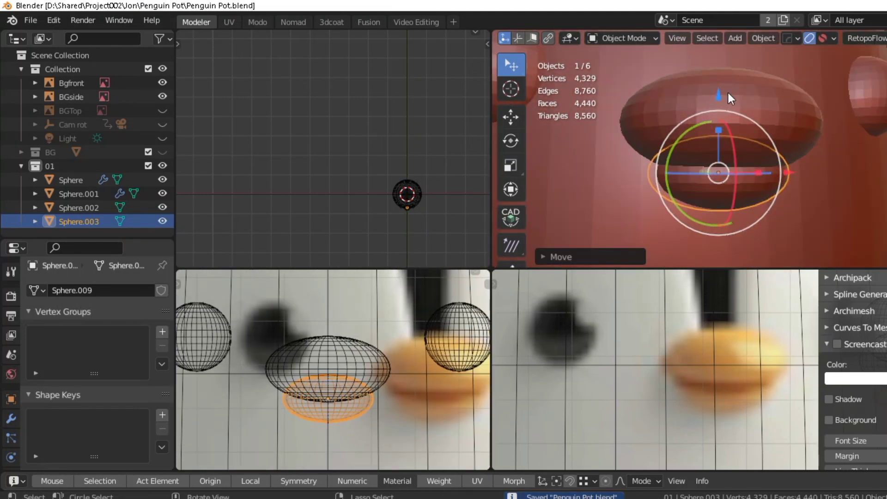
pyautogui.scroll(-2, 453, 310)
pyautogui.scroll(-2, 633, 207)
pyautogui.moveTo(633, 207)
pyautogui.mouseDown(button='middle')
pyautogui.moveTo(763, 179)
pyautogui.moveTo(859, 190)
pyautogui.moveTo(731, 182)
pyautogui.mouseUp(button='middle')
pyautogui.hotkey('alt', 'a')
pyautogui.scroll(-3, 412, 377)
pyautogui.scroll(1, 348, 359)
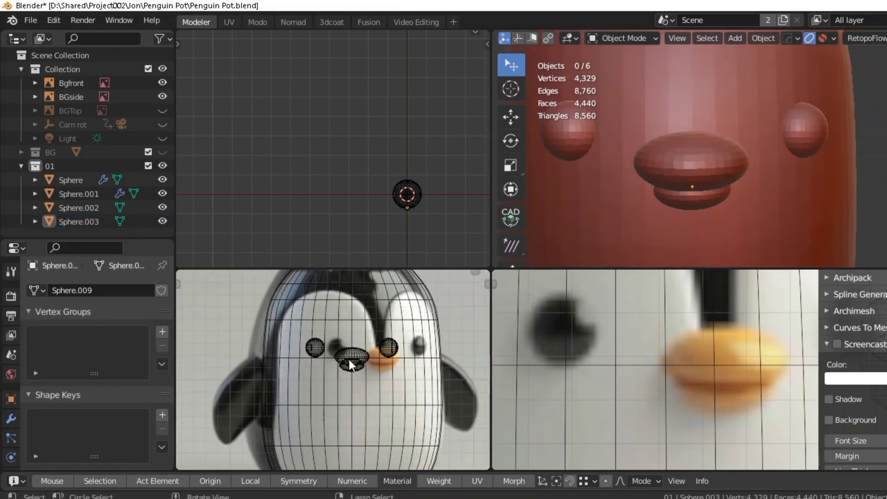
pyautogui.scroll(1, 349, 359)
pyautogui.click(349, 359)
# Duplicate the beak ellipse in place to start the wing
pyautogui.hotkey('shift', 'd')
pyautogui.rightClick(303, 368)
pyautogui.scroll(2, 304, 368)
pyautogui.moveTo(691, 196); pyautogui.dragTo(784, 194, button='middle')
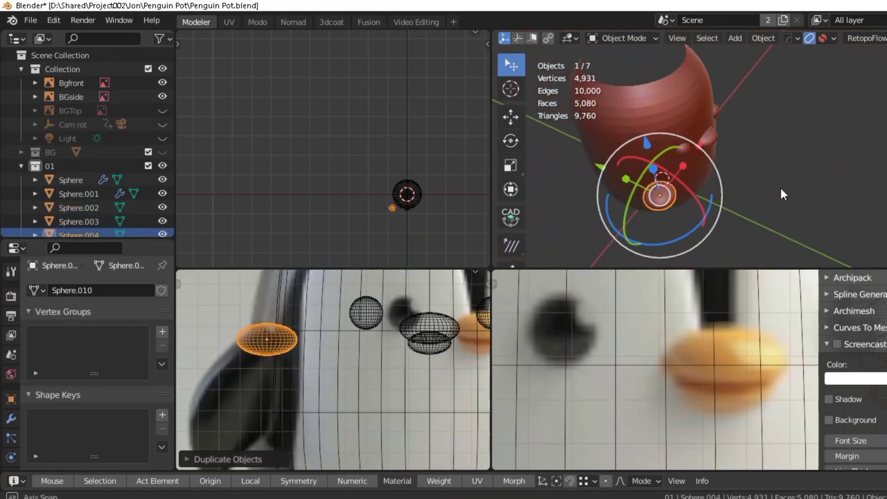
pyautogui.moveTo(727, 222); pyautogui.dragTo(694, 195, button='middle')
pyautogui.scroll(-2, 363, 301)
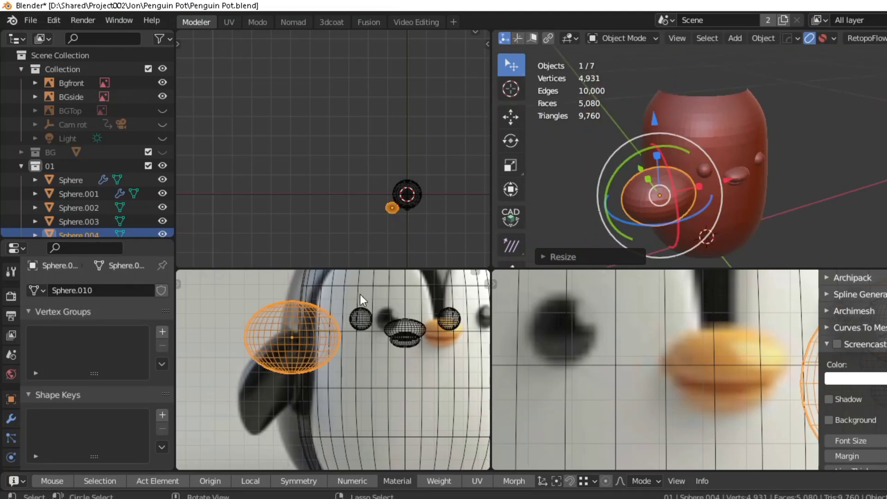
# Move the wing ellipsoid against the penguin's side and apply its rotation and scale
pyautogui.press('g')
pyautogui.click(326, 362)
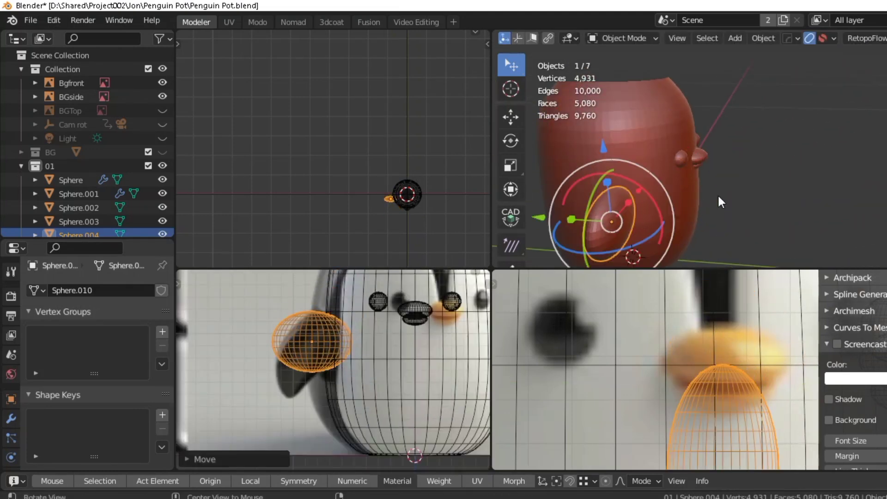
pyautogui.moveTo(720, 199); pyautogui.dragTo(693, 195, button='middle')
pyautogui.scroll(2, 334, 362)
pyautogui.hotkey('ctrl', 's')
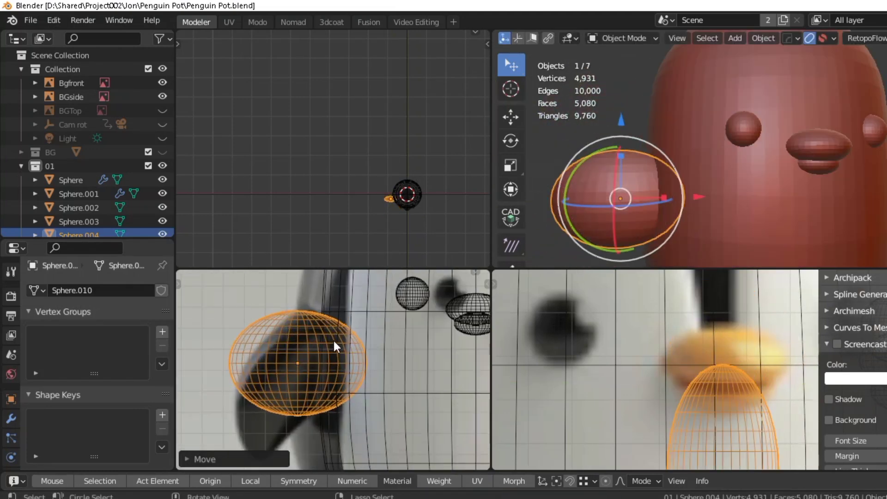
pyautogui.hotkey('ctrl', 'a')
pyautogui.click(334, 340)
# In Edit Mode, tilt and shrink the wing mesh so it leans against the body
pyautogui.press('Tab')
pyautogui.press('r')
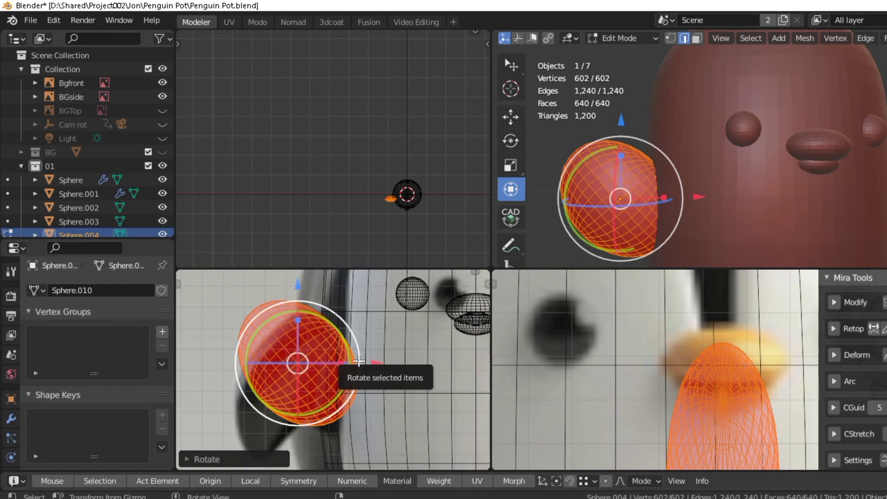
pyautogui.moveTo(359, 361); pyautogui.dragTo(327, 352)
pyautogui.scroll(-3, 762, 192)
pyautogui.press('r')
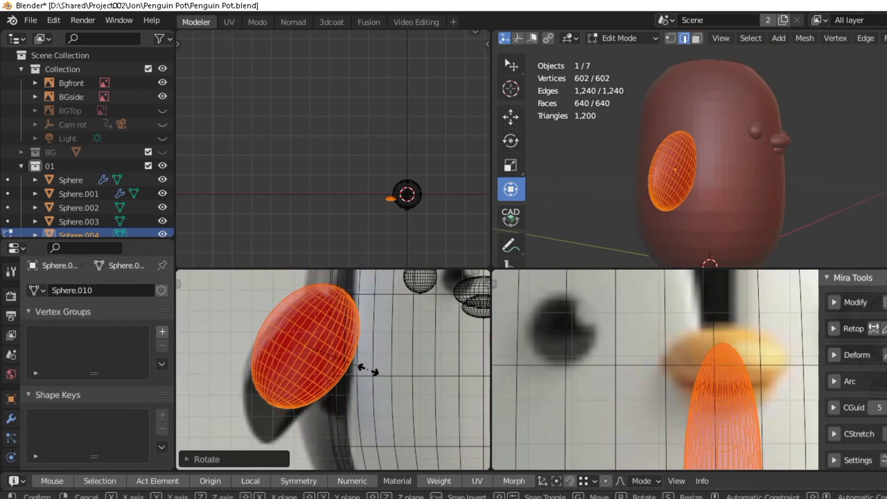
pyautogui.click(356, 382)
pyautogui.press('KP_Decimal')
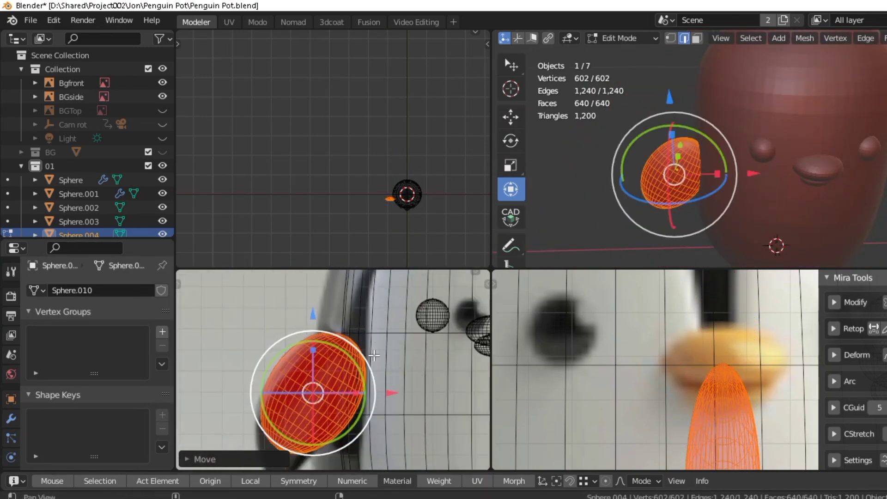
pyautogui.press('g')
pyautogui.click(317, 398)
pyautogui.hotkey('ctrl', 's')
pyautogui.press('Tab')
# Wrap the wing in a new lattice at 4×4×4 resolution and save
pyautogui.press('q')
pyautogui.click(462, 325)
pyautogui.press('q')
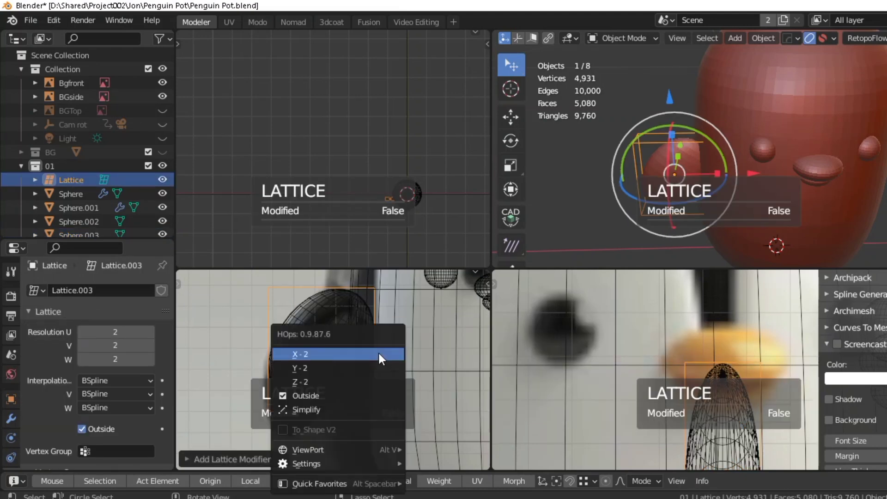
pyautogui.click(324, 359)
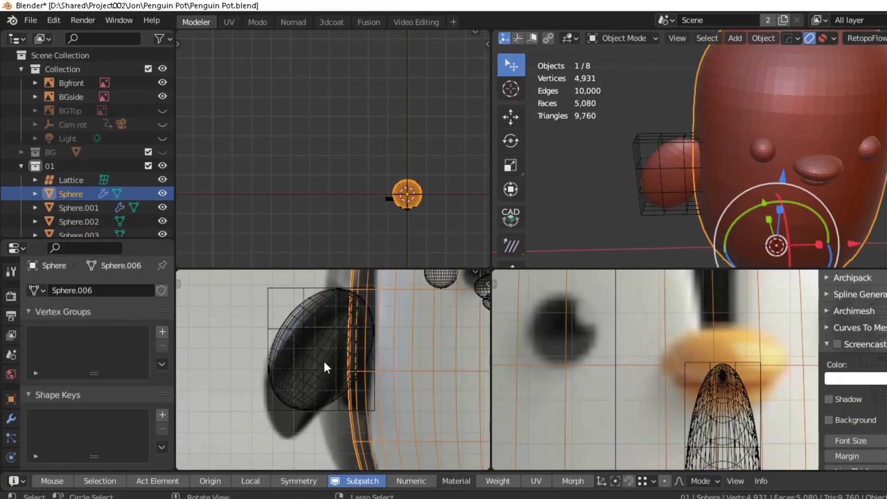
pyautogui.click(652, 214)
pyautogui.hotkey('ctrl', 's')
# Move the lattice's bottom points and pull its top corner up toward the body, then save
pyautogui.press('Tab')
pyautogui.keyDown('ctrl'); pyautogui.moveTo(323, 381); pyautogui.dragTo(328, 424, button='right'); pyautogui.keyUp('ctrl')
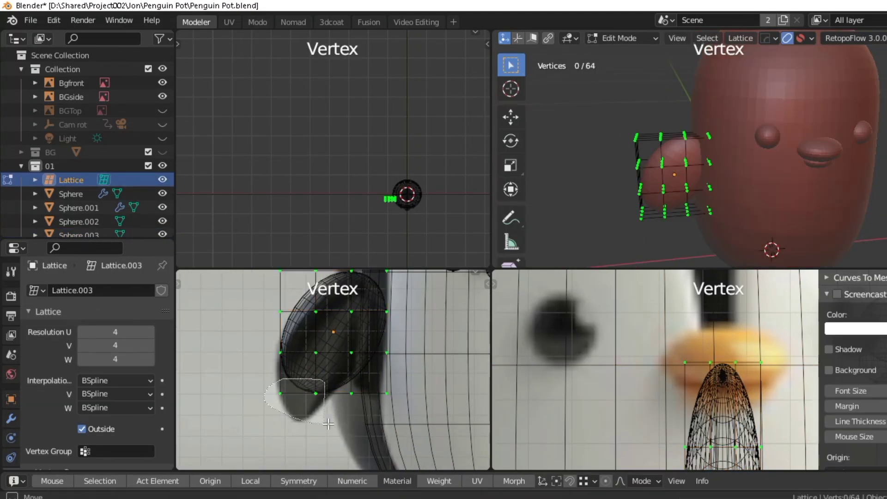
pyautogui.click(303, 448)
pyautogui.keyDown('shift'); pyautogui.moveTo(425, 335); pyautogui.dragTo(323, 381, button='middle'); pyautogui.keyUp('shift')
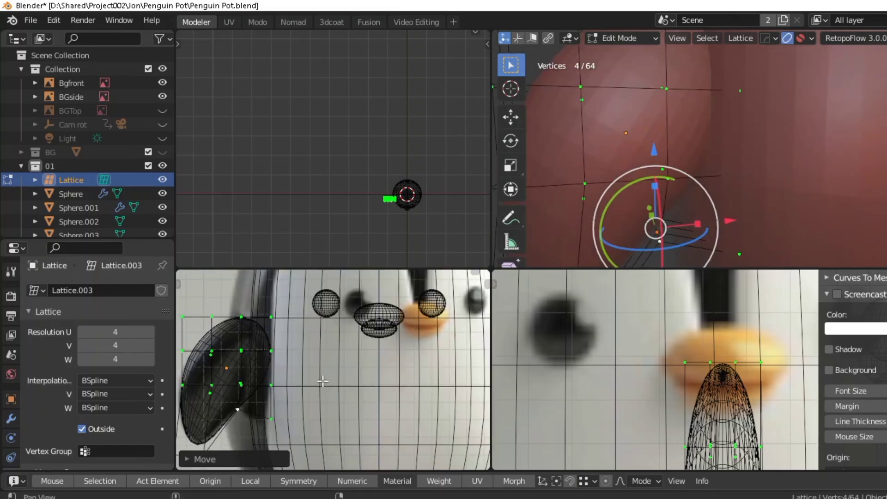
pyautogui.scroll(4, 349, 352)
pyautogui.moveTo(409, 315); pyautogui.dragTo(375, 356)
pyautogui.press('g')
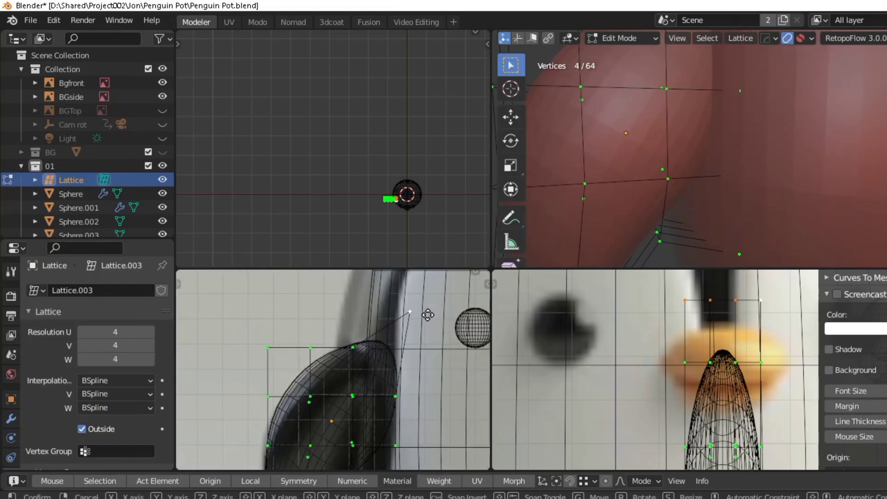
pyautogui.moveTo(680, 229)
pyautogui.mouseDown(button='middle')
pyautogui.moveTo(717, 162)
pyautogui.moveTo(759, 188)
pyautogui.moveTo(712, 188)
pyautogui.mouseUp(button='middle')
pyautogui.press('Tab')
pyautogui.hotkey('ctrl', 's')
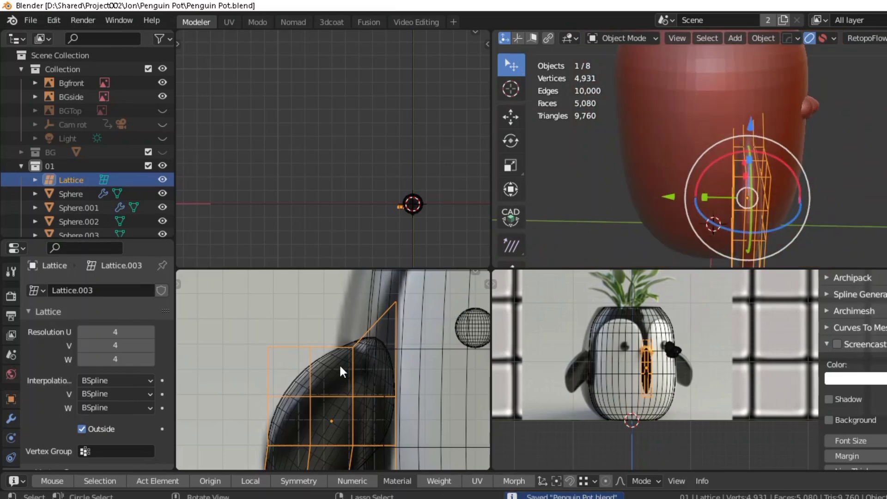
# Slide the lattice and wing into place beside the penguin and save
pyautogui.moveTo(661, 165); pyautogui.dragTo(666, 178, button='middle')
pyautogui.moveTo(670, 180); pyautogui.dragTo(636, 180)
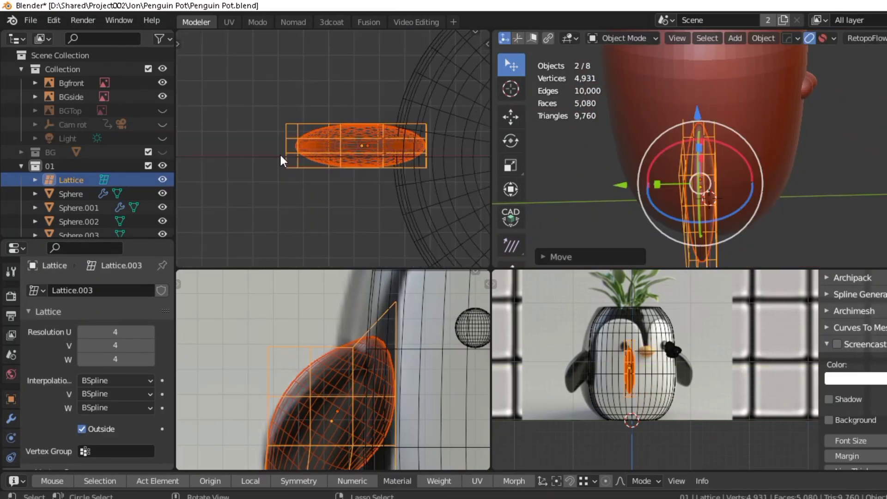
pyautogui.click(636, 185)
pyautogui.moveTo(636, 185); pyautogui.dragTo(684, 174, button='middle')
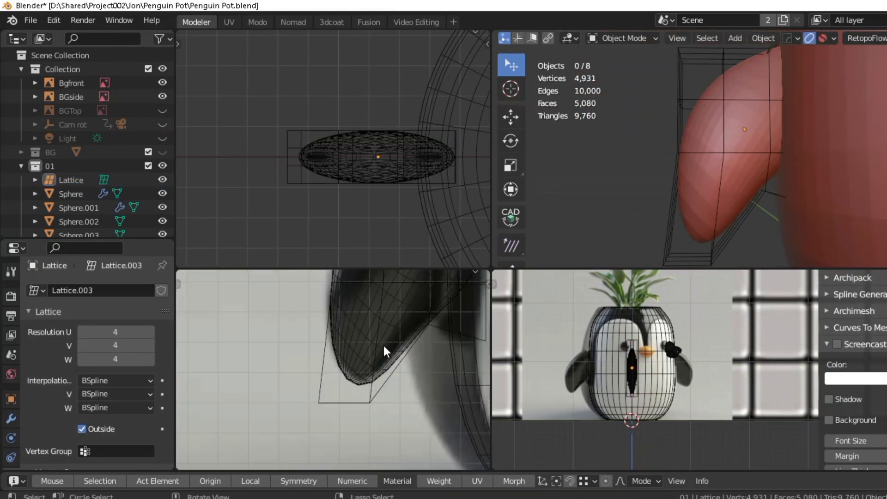
pyautogui.hotkey('ctrl', 's')
pyautogui.moveTo(384, 347); pyautogui.dragTo(398, 345, button='middle')
pyautogui.scroll(-3, 398, 345)
pyautogui.moveTo(684, 185); pyautogui.dragTo(700, 197, button='middle')
# Move four lattice points near the wing tip to curve the flipper, then save
pyautogui.click(701, 198)
pyautogui.scroll(3, 270, 389)
pyautogui.press('Tab')
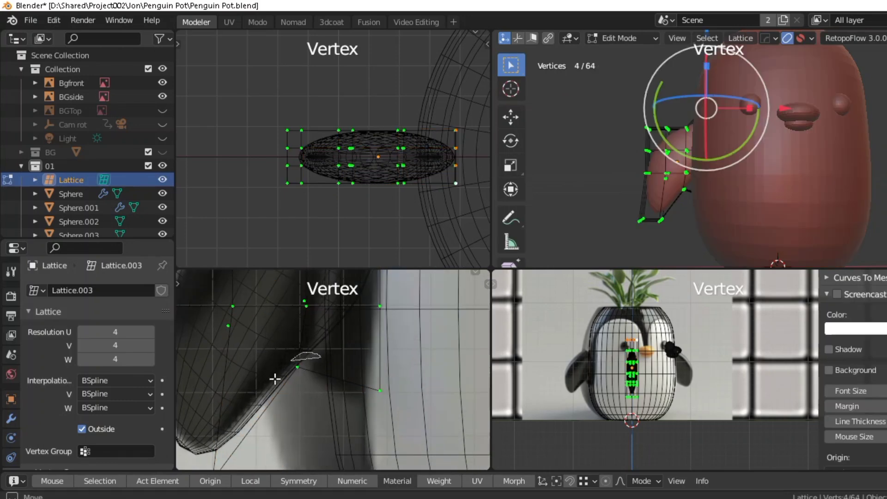
pyautogui.moveTo(296, 370); pyautogui.dragTo(324, 407)
pyautogui.press('g')
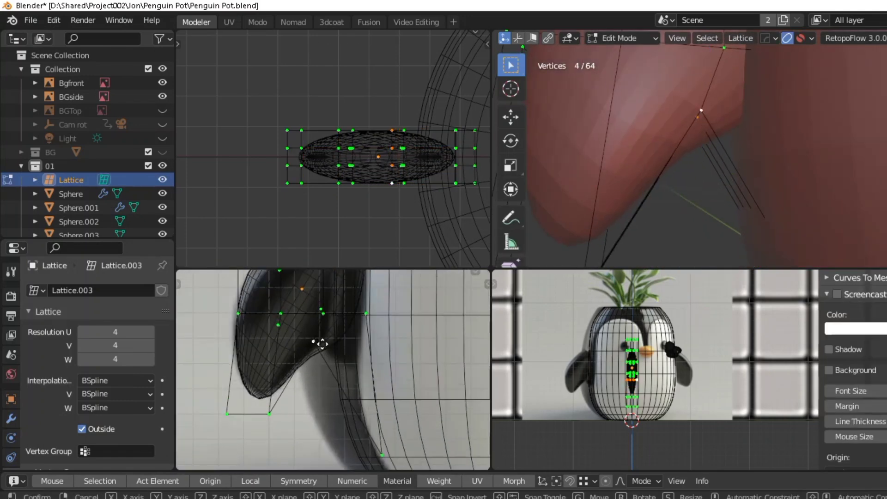
pyautogui.moveTo(679, 202); pyautogui.dragTo(673, 212, button='middle')
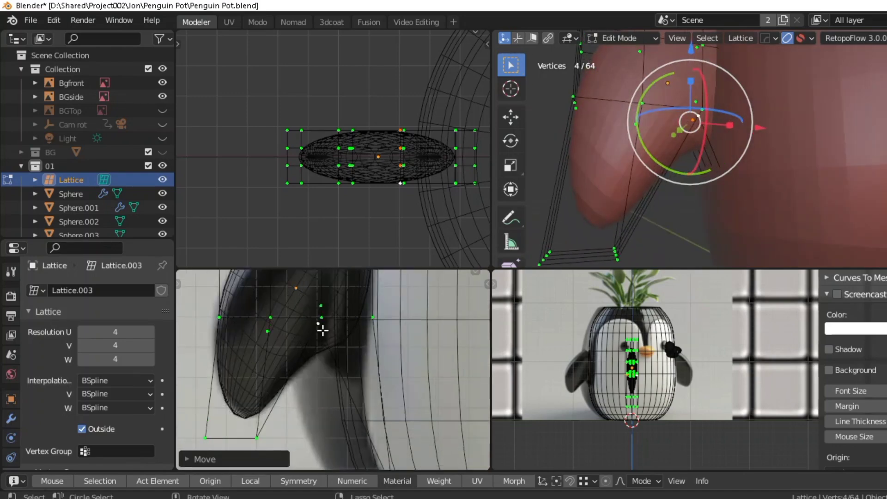
pyautogui.scroll(5, 323, 323)
pyautogui.scroll(-5, 326, 332)
pyautogui.scroll(-4, 693, 162)
pyautogui.press('Tab')
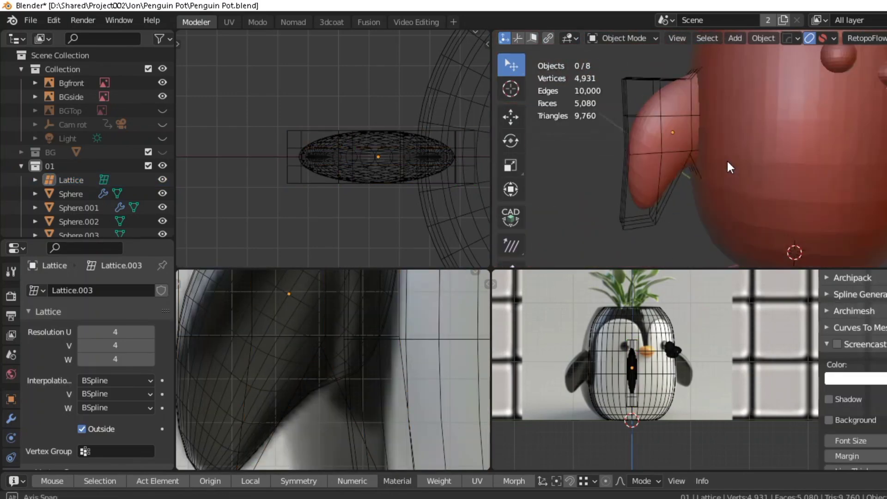
pyautogui.hotkey('ctrl', 's')
# Return the lattice to Object Mode and select the penguin body
pyautogui.press('Tab')
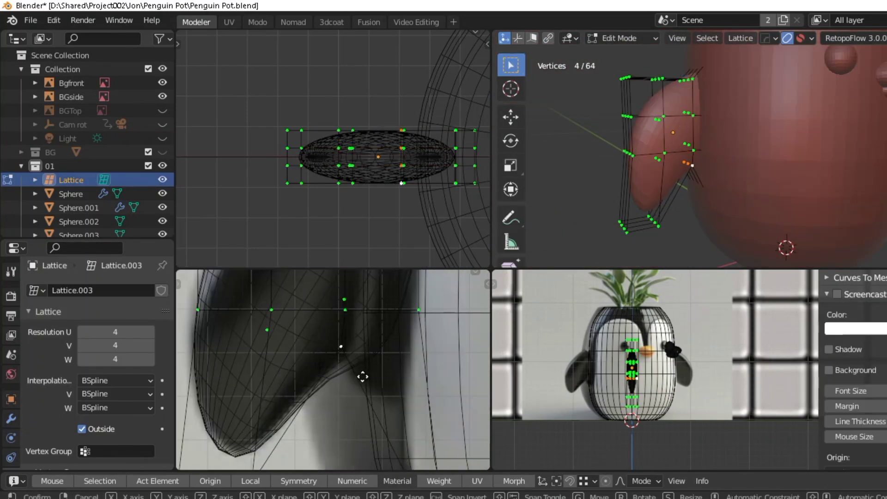
pyautogui.press('Tab')
pyautogui.scroll(-5, 331, 356)
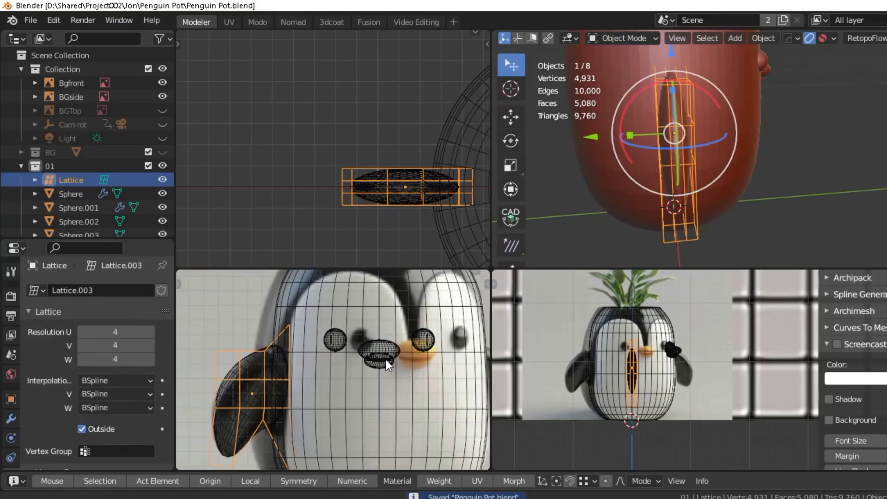
pyautogui.click(330, 356)
pyautogui.moveTo(678, 152); pyautogui.dragTo(666, 141, button='middle')
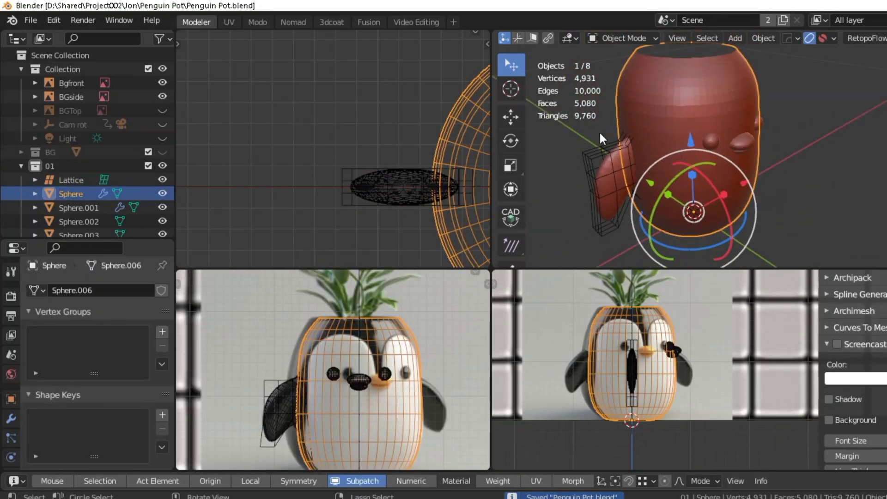
# Add a Solidify modifier to the body sphere with 0.006 m thickness
pyautogui.press('q')
pyautogui.click(795, 353)
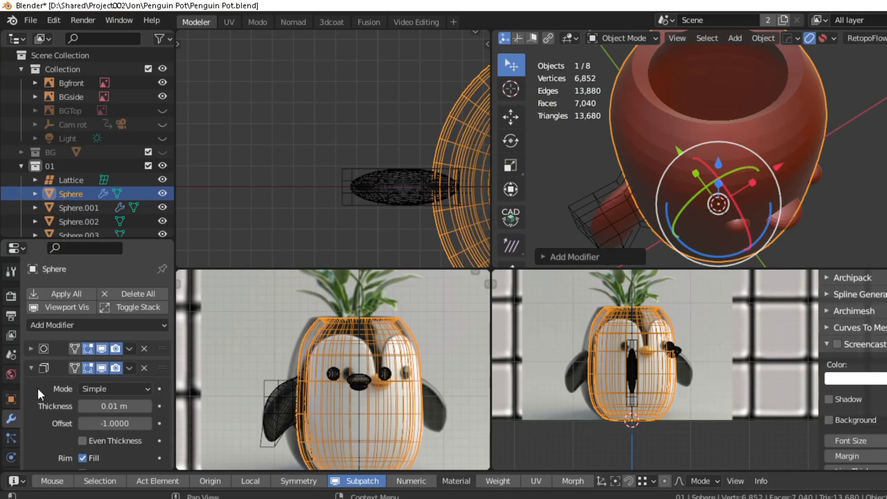
pyautogui.moveTo(601, 153); pyautogui.dragTo(589, 140, button='middle')
pyautogui.click(137, 351)
pyautogui.write('.0')
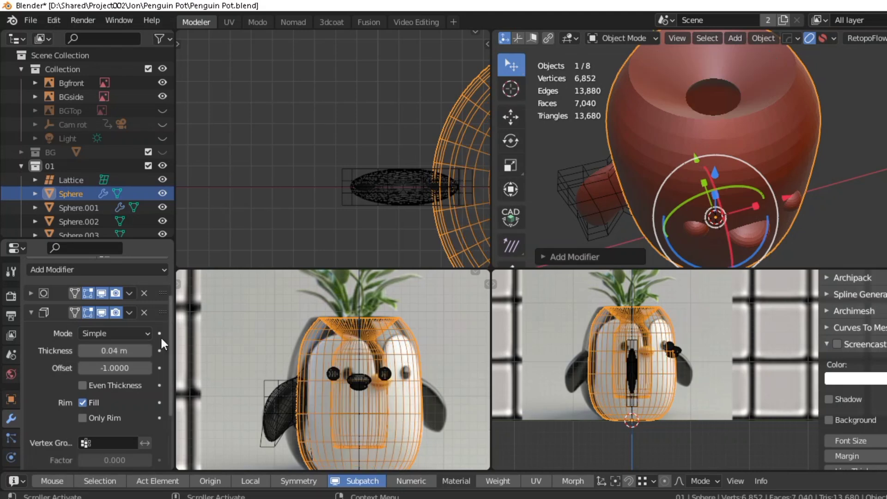
pyautogui.press('Return')
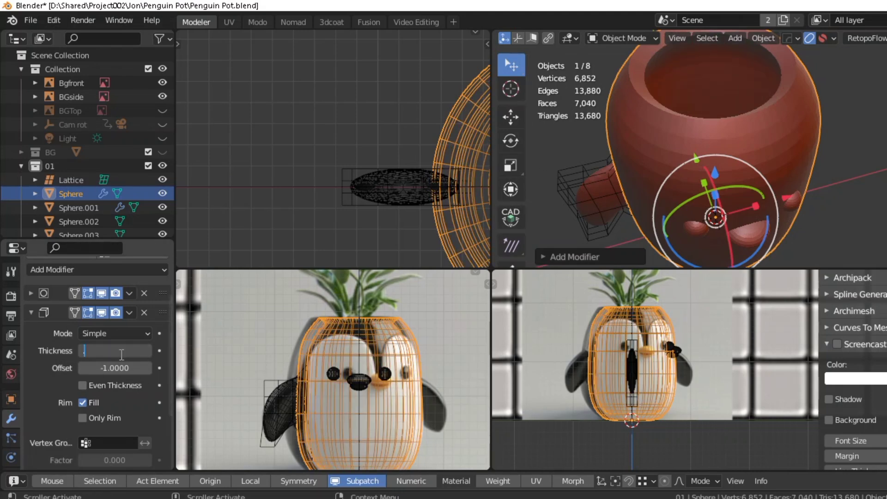
pyautogui.write('6')
pyautogui.press('Return')
pyautogui.moveTo(628, 110); pyautogui.dragTo(621, 84, button='middle')
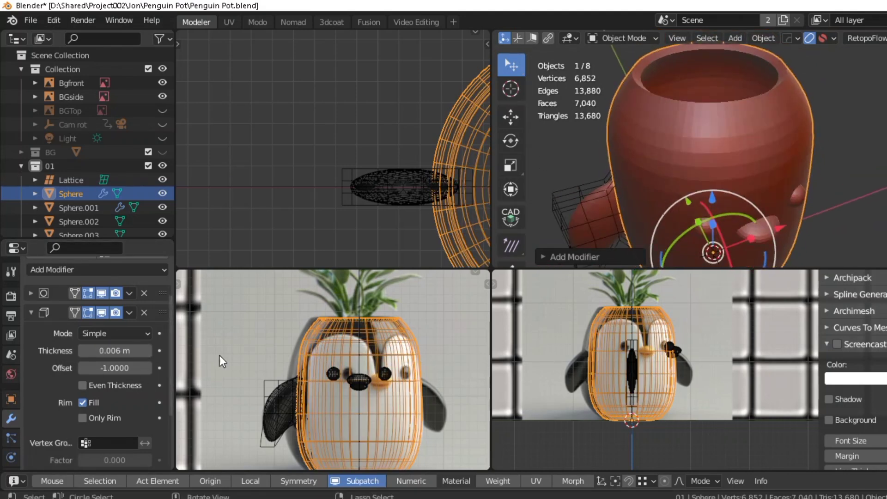
pyautogui.moveTo(531, 180); pyautogui.dragTo(654, 163, button='middle')
pyautogui.scroll(-2, 462, 300)
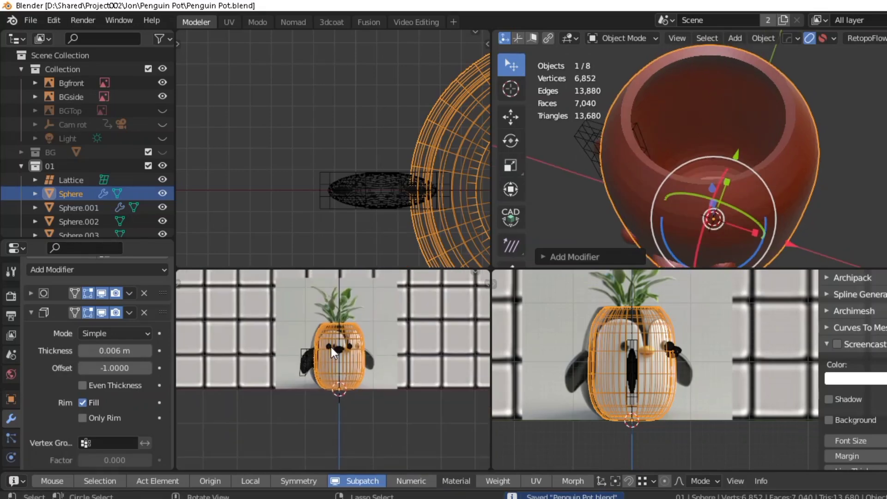
# Enter Edit Mode on the wing lattice and move a group of its points
pyautogui.moveTo(531, 138); pyautogui.dragTo(622, 165, button='middle')
pyautogui.click(70, 180)
pyautogui.press('Tab')
pyautogui.scroll(3, 323, 370)
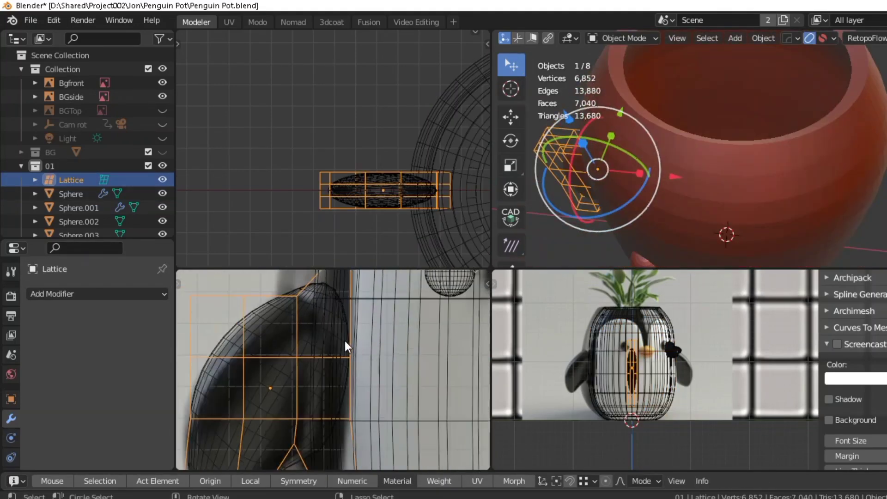
pyautogui.press('g')
pyautogui.moveTo(601, 194); pyautogui.dragTo(666, 199, button='middle')
pyautogui.click(692, 198)
pyautogui.scroll(-3, 358, 292)
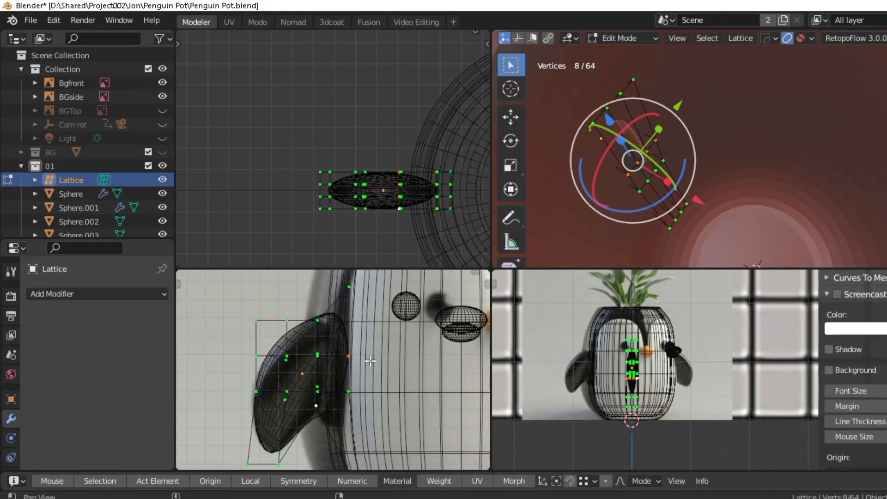
# Nudge four more wing lattice points, return to Object Mode and save
pyautogui.click(678, 172)
pyautogui.scroll(2, 358, 367)
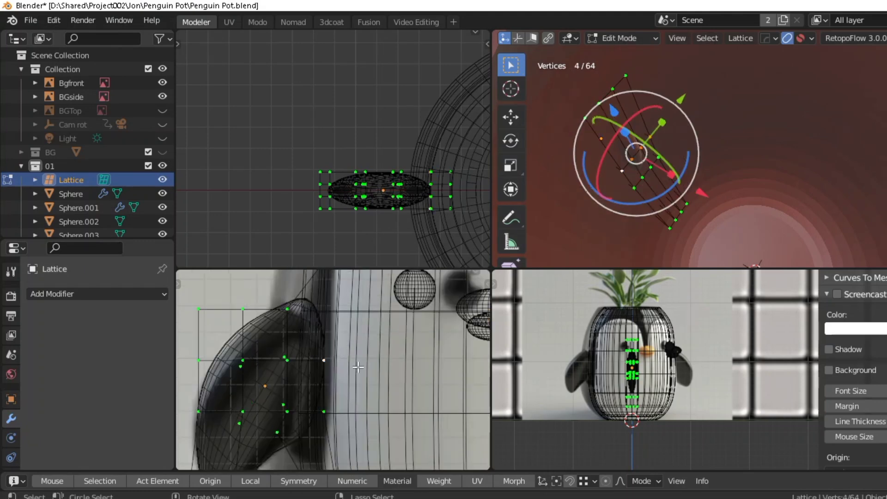
pyautogui.click(689, 190)
pyautogui.scroll(2, 358, 407)
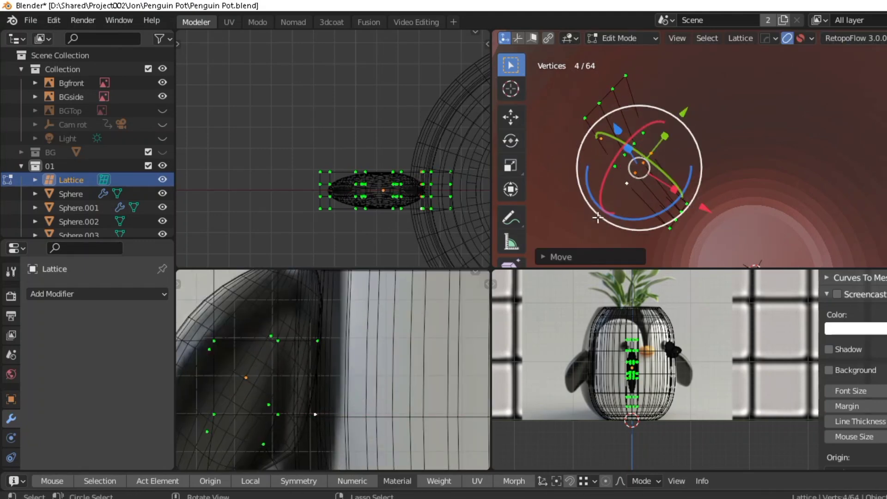
pyautogui.moveTo(598, 217); pyautogui.dragTo(619, 204, button='middle')
pyautogui.scroll(-1, 353, 329)
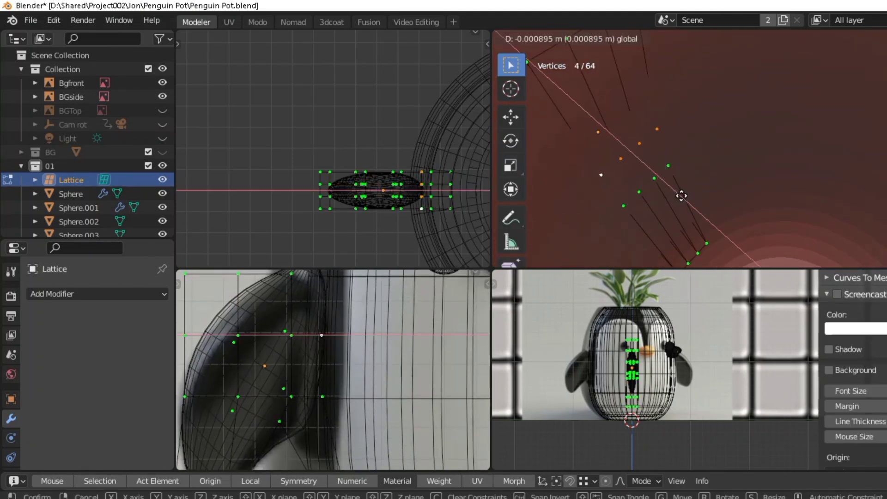
pyautogui.press('Tab')
pyautogui.moveTo(715, 166)
pyautogui.mouseDown(button='middle')
pyautogui.moveTo(782, 158)
pyautogui.moveTo(740, 185)
pyautogui.moveTo(840, 209)
pyautogui.mouseUp(button='middle')
pyautogui.hotkey('ctrl', 's')
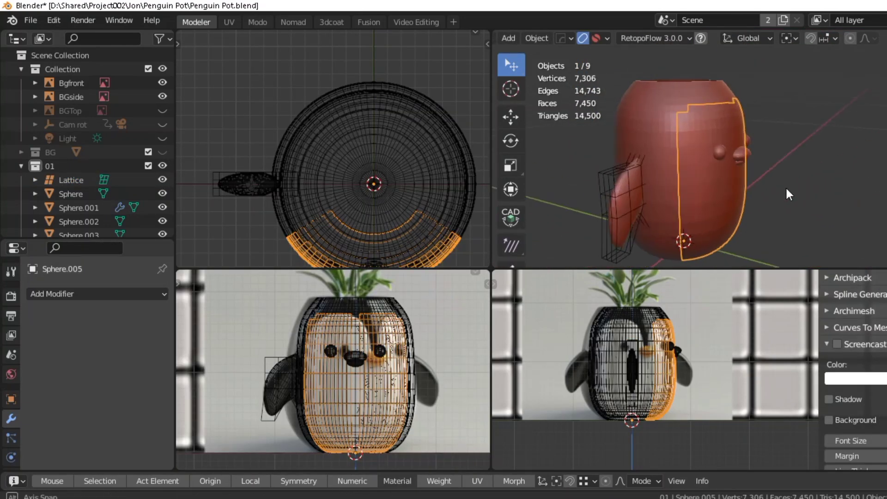
# Merge the selected stray vertices at the belly shell's top corner into one
pyautogui.scroll(-5, 240, 311)
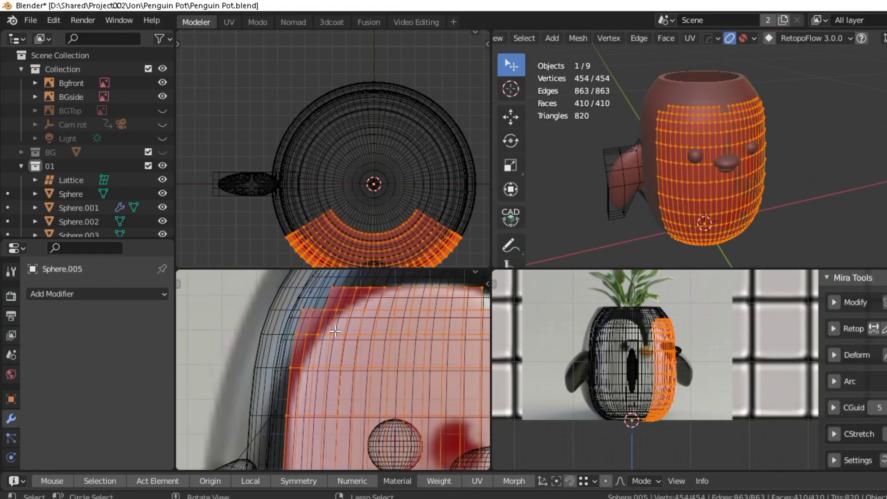
pyautogui.hotkey('alt', 'a')
pyautogui.scroll(3, 653, 127)
pyautogui.press('1')
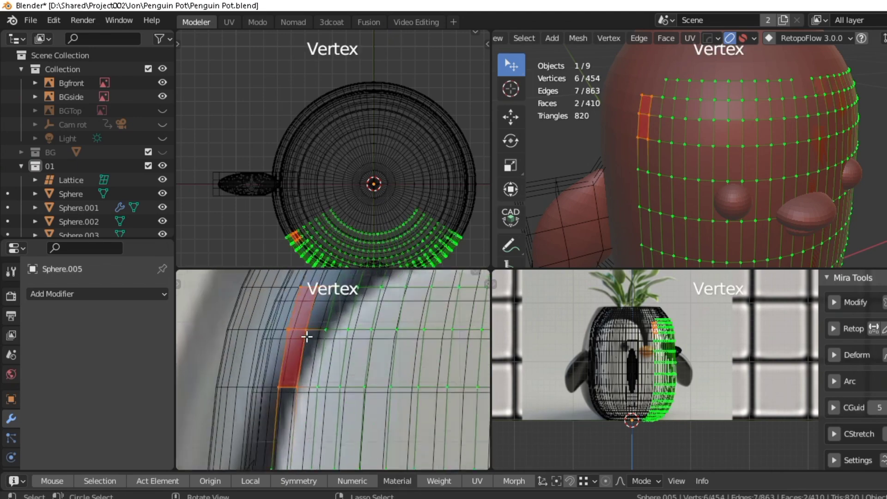
pyautogui.scroll(3, 308, 337)
pyautogui.press('m')
pyautogui.press('1')
pyautogui.scroll(-5, 339, 307)
pyautogui.scroll(5, 340, 323)
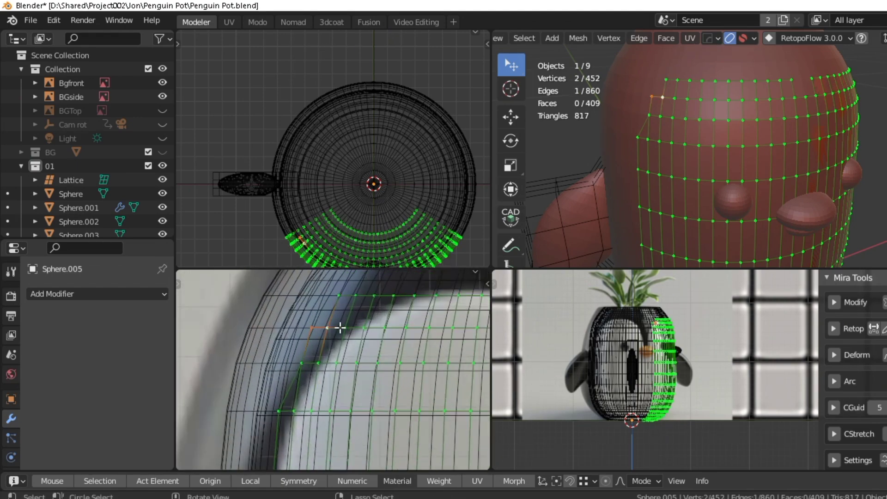
pyautogui.scroll(-5, 342, 338)
# Shade the viewport by material colour and assign a new material to the shell
pyautogui.click(815, 38)
pyautogui.click(869, 38)
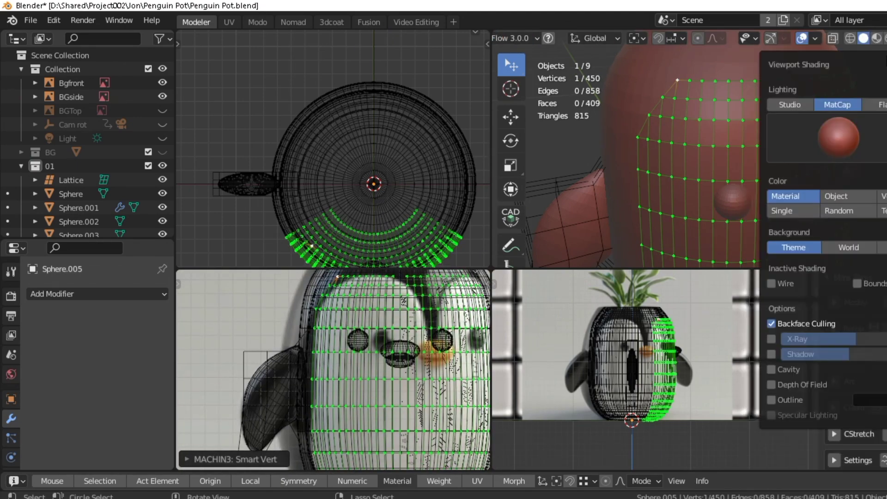
pyautogui.press('Tab')
pyautogui.click(690, 177)
pyautogui.hotkey('shift', 'q')
pyautogui.click(691, 158)
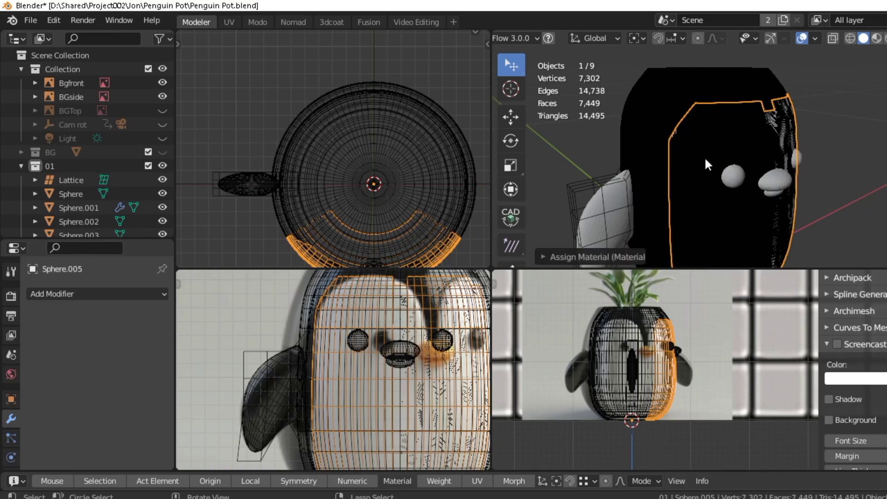
# Select all of the belly shell's faces and push them outward with Shrink/Fatten
pyautogui.press('KP_Decimal')
pyautogui.press('Tab')
pyautogui.press('a')
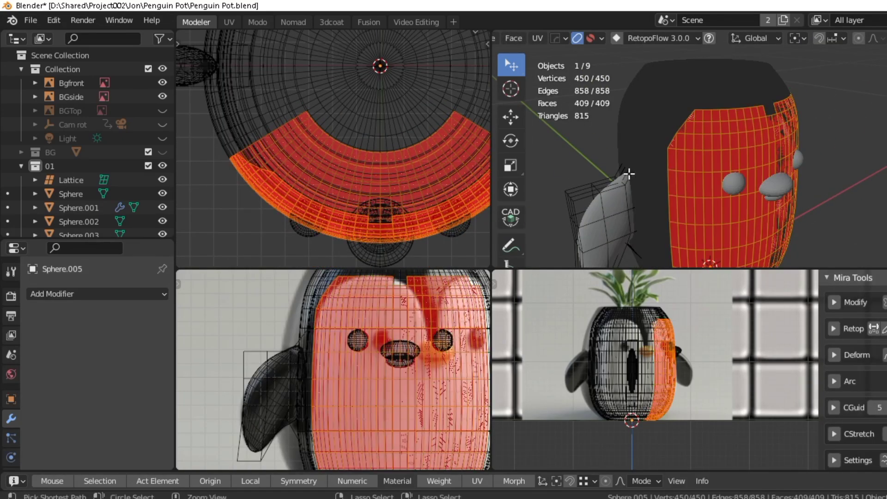
pyautogui.rightClick(632, 283)
pyautogui.click(632, 283)
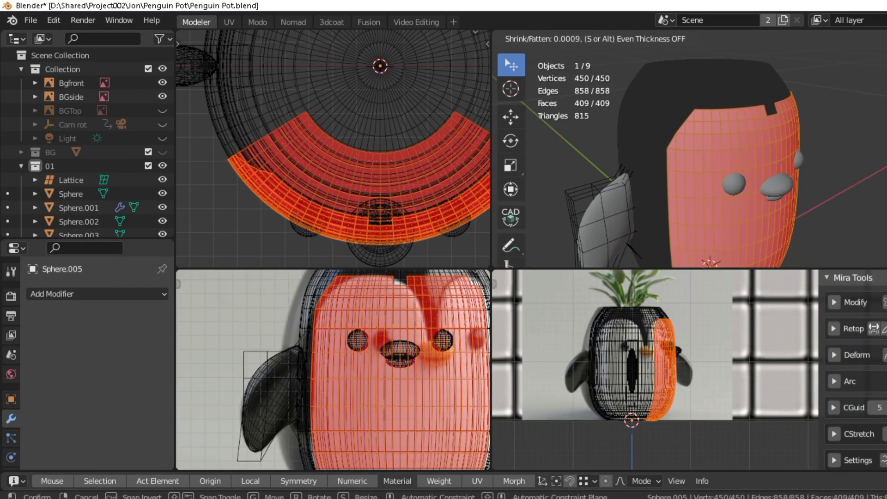
# Tidy the shell's edge by merging vertices and sliding one along its edge
pyautogui.press('Tab')
pyautogui.press('Tab')
pyautogui.press('1')
pyautogui.click(382, 326)
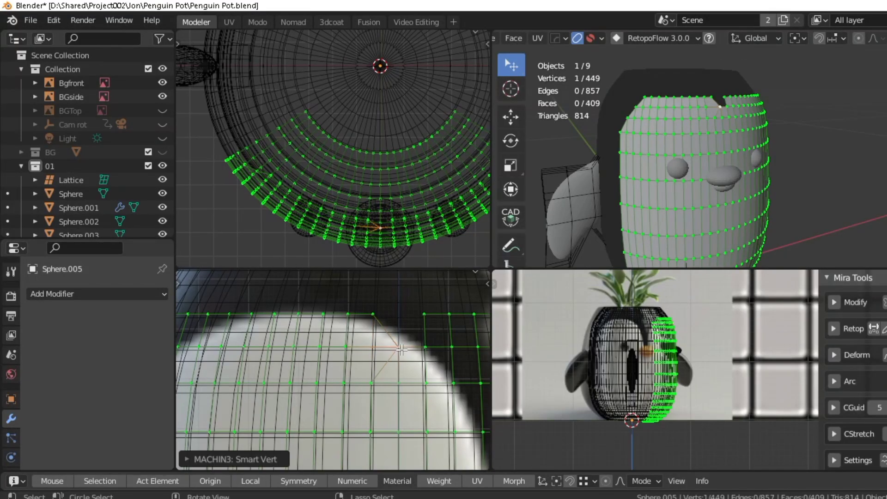
pyautogui.keyDown('shift'); pyautogui.moveTo(402, 350); pyautogui.dragTo(372, 328, button='middle'); pyautogui.keyUp('shift')
pyautogui.scroll(-4, 416, 340)
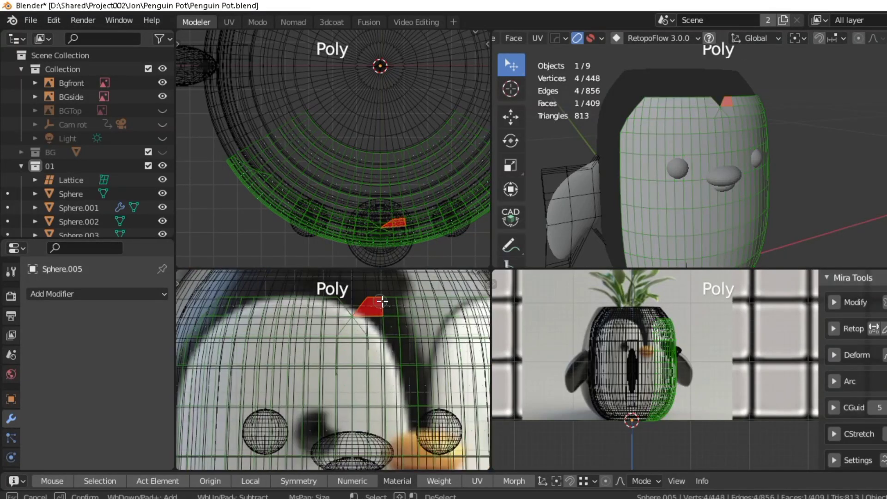
pyautogui.hotkey('ctrl', 'z')
pyautogui.scroll(4, 388, 317)
pyautogui.press('1')
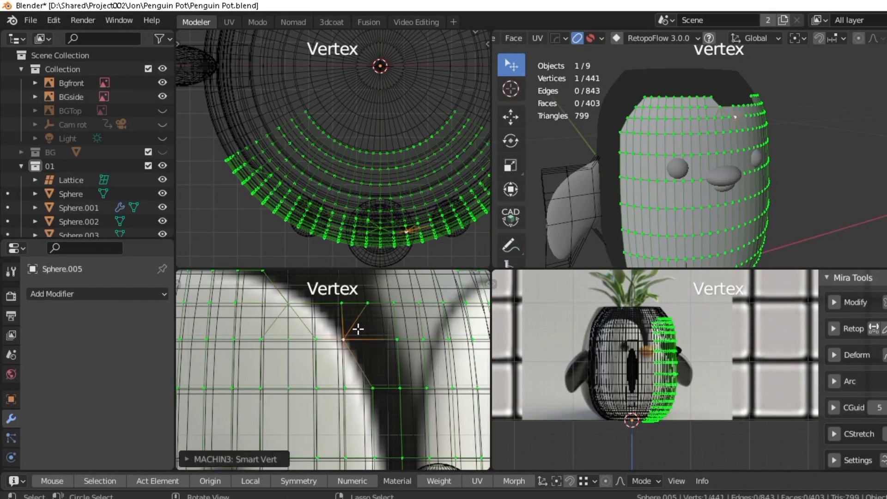
pyautogui.scroll(-4, 385, 316)
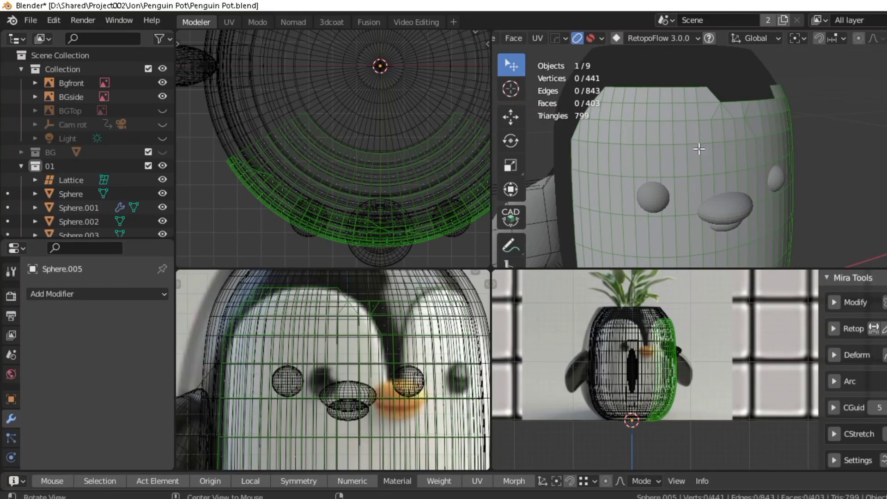
pyautogui.scroll(2, 704, 81)
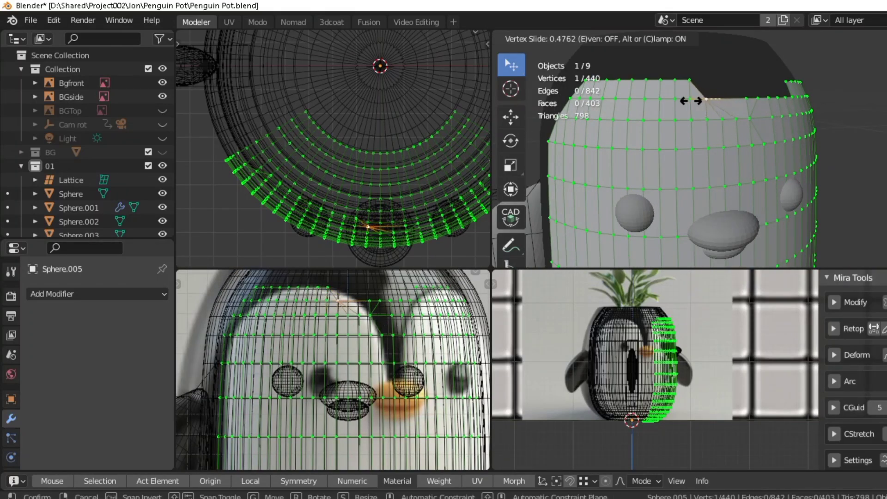
pyautogui.click(692, 100)
# Add a vertical edge loop down the front and delete the resulting face strip
pyautogui.press('3')
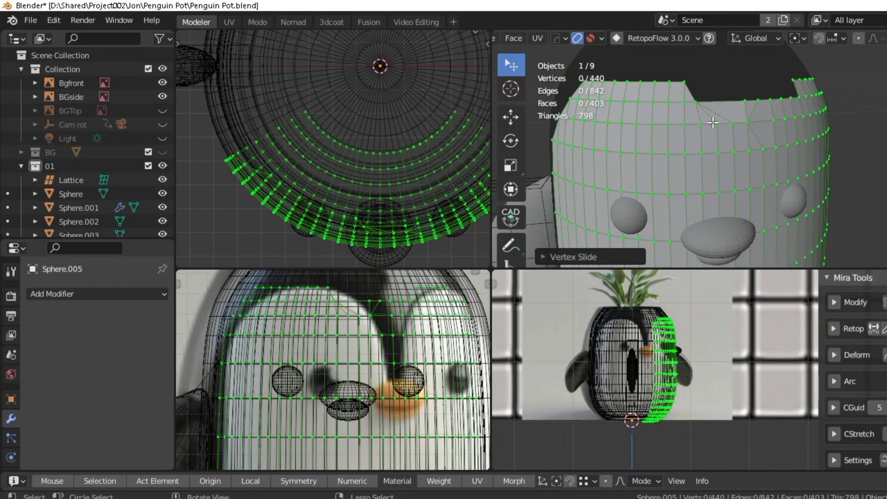
pyautogui.scroll(2, 713, 122)
pyautogui.hotkey('ctrl', 'r')
pyautogui.click(716, 121)
pyautogui.keyDown('alt'); pyautogui.click(719, 146); pyautogui.keyUp('alt')
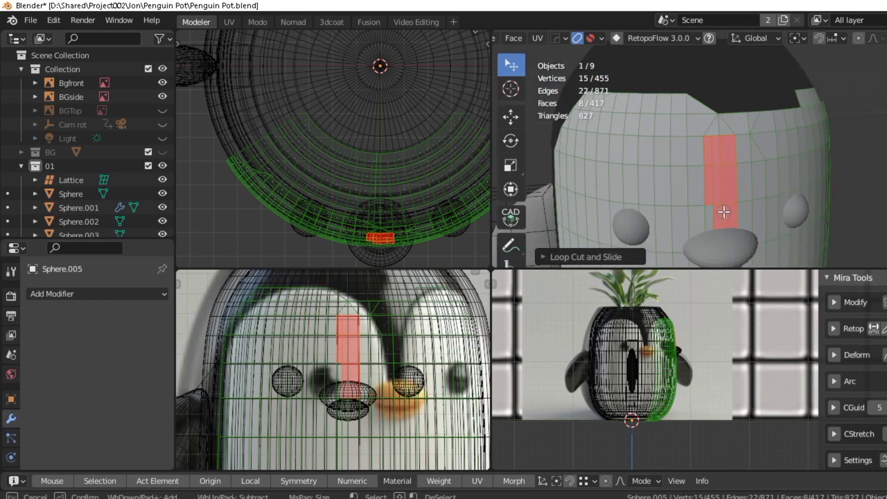
pyautogui.press('x')
# Vertex-slide a hole-edge vertex to finish shaping the narrow top slot
pyautogui.press('1')
pyautogui.click(702, 111)
pyautogui.hotkey('shift', 'v')
pyautogui.click(740, 152)
pyautogui.press('3')
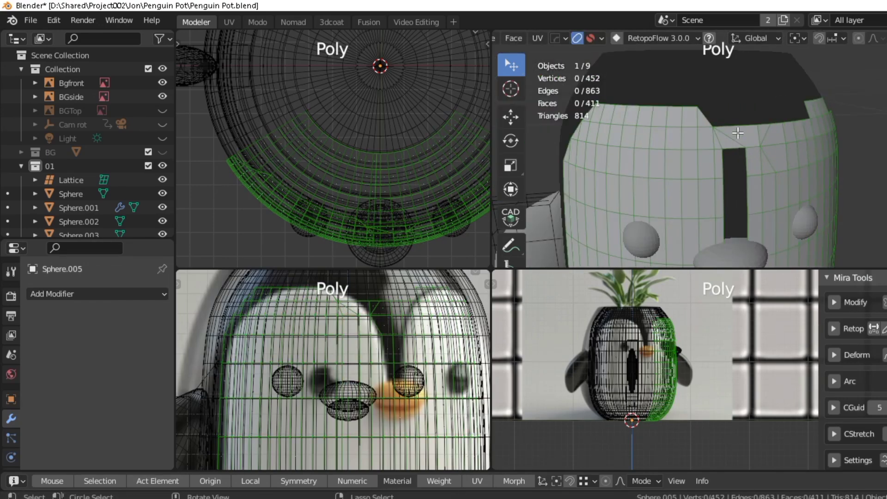
pyautogui.moveTo(754, 177); pyautogui.dragTo(734, 143, button='middle')
# Symmetrize the belly shell across its centre and merge the seam vertices
pyautogui.press('a')
pyautogui.press('w')
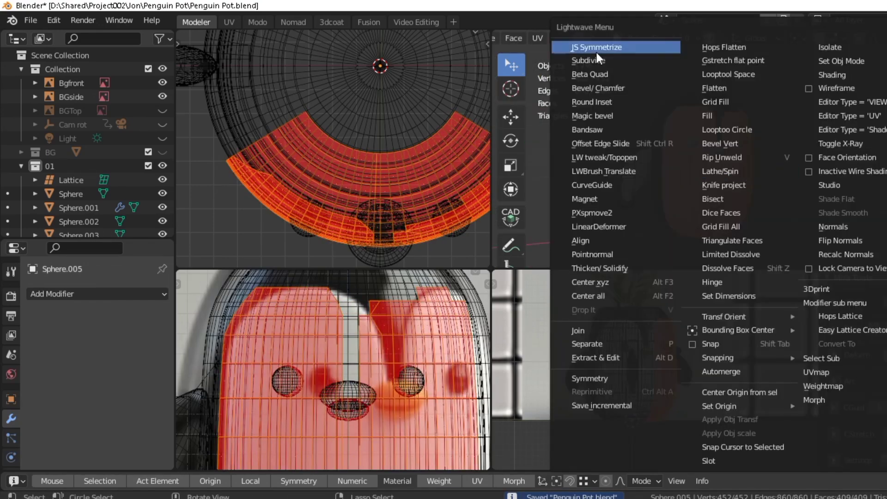
pyautogui.click(596, 50)
pyautogui.press('1')
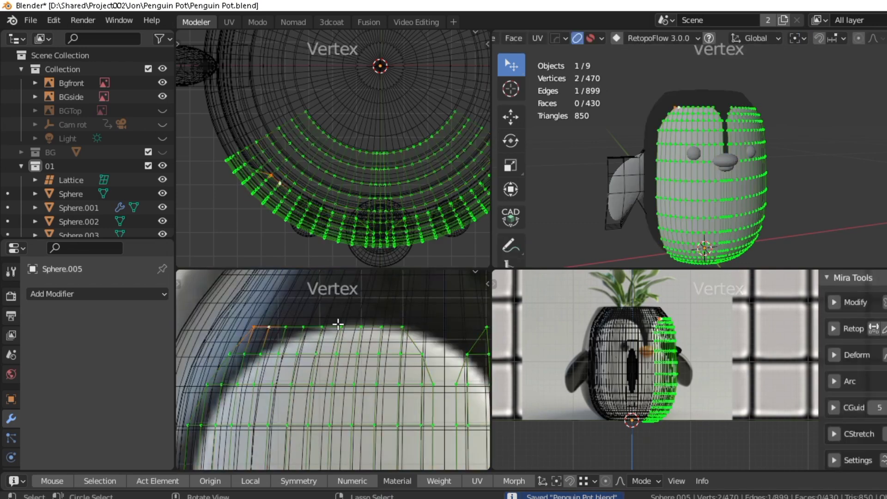
pyautogui.press('1')
pyautogui.scroll(3, 667, 145)
pyautogui.scroll(-3, 666, 144)
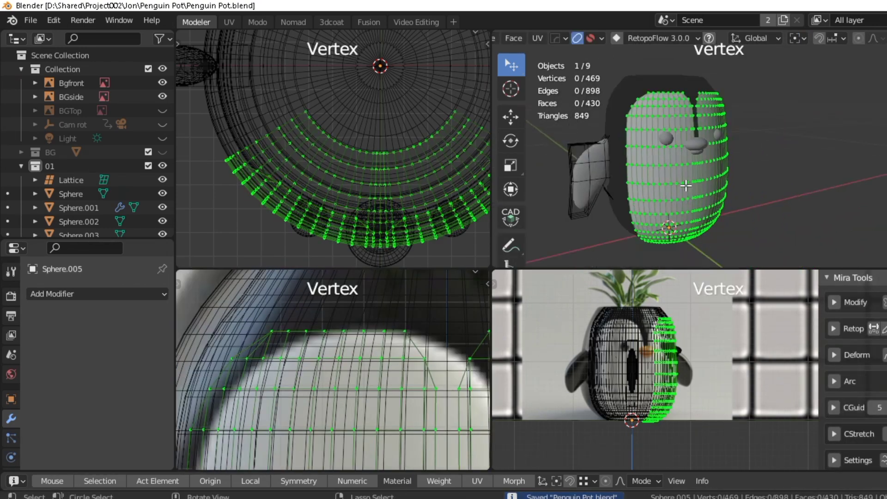
# Add a Catmull-Clark Subdivision modifier (viewport 1, render 2), save, and hide it in the viewport
pyautogui.press('Tab')
pyautogui.press('w')
pyautogui.click(654, 382)
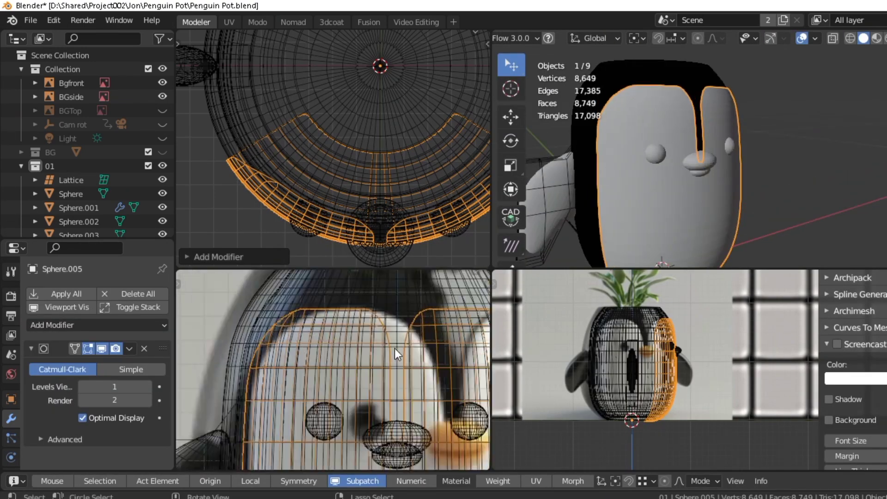
pyautogui.hotkey('ctrl', 's')
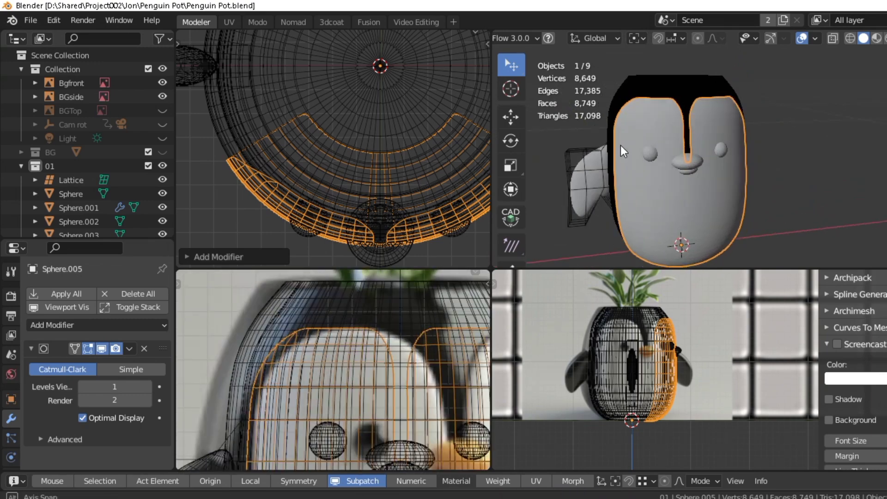
pyautogui.click(102, 349)
# Slide the first top vertex of the Sphere.005 belly patch into a smoother curve
pyautogui.press('w')
pyautogui.click(713, 100)
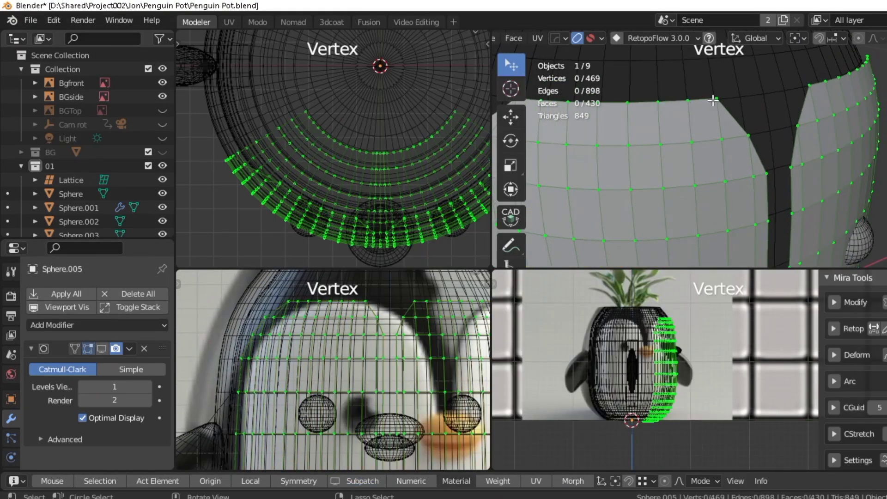
pyautogui.press('1')
pyautogui.click(683, 143)
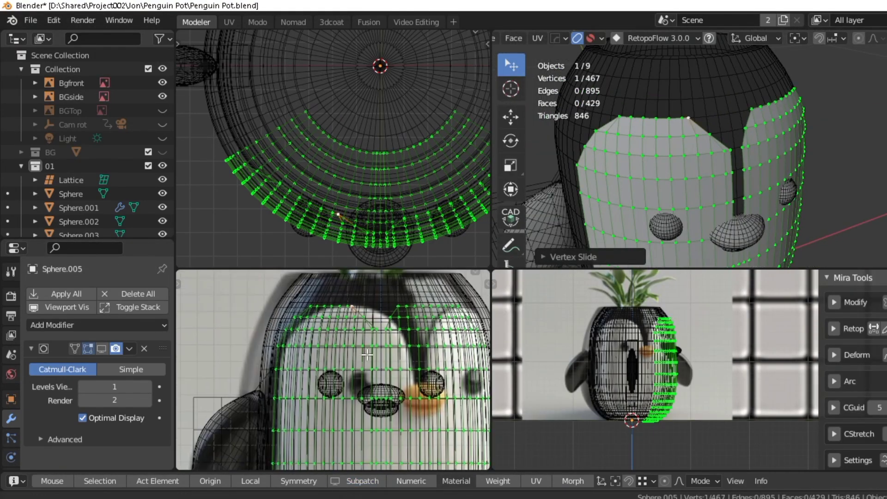
pyautogui.scroll(3, 417, 305)
pyautogui.press('Tab')
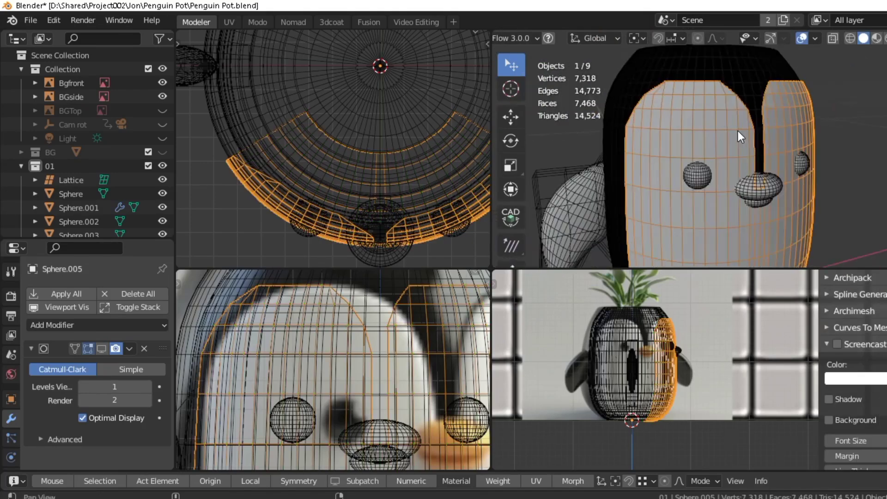
# Save the file and Vertex Slide another top vertex of the belly patch
pyautogui.press('Tab')
pyautogui.hotkey('ctrl', 's')
pyautogui.hotkey('shift', 'v')
pyautogui.click(747, 144)
pyautogui.press('Tab')
pyautogui.scroll(-3, 758, 158)
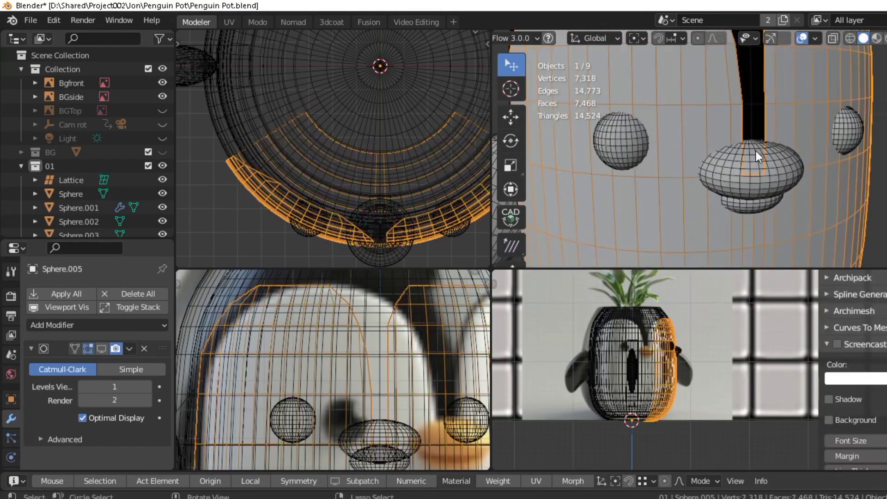
pyautogui.scroll(3, 689, 156)
# Select a vertex on the patch's top edge, slide it along its edge, and save
pyautogui.press('Tab')
pyautogui.moveTo(693, 101); pyautogui.dragTo(693, 101)
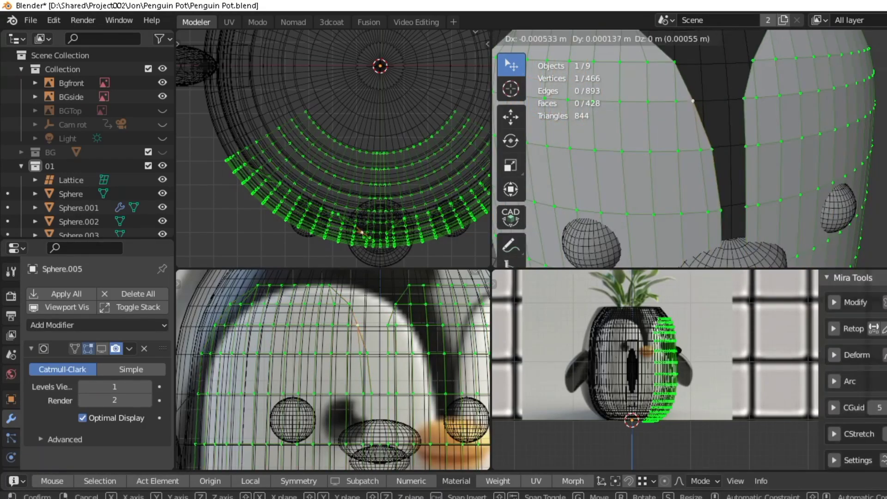
pyautogui.hotkey('shift', 'v')
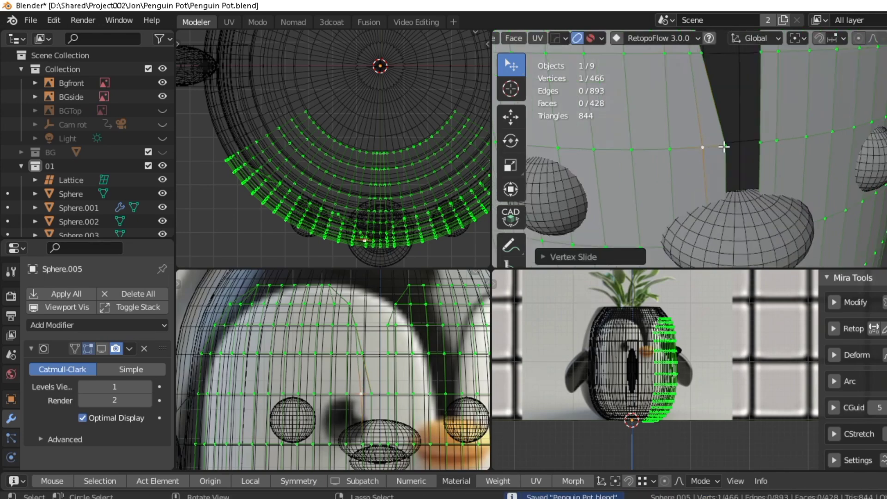
pyautogui.click(721, 144)
pyautogui.press('Tab')
pyautogui.scroll(3, 701, 116)
pyautogui.hotkey('ctrl', 's')
# Slide one more top vertex and preview the smoothed patch outside Edit Mode
pyautogui.press('Tab')
pyautogui.hotkey('shift', 'v')
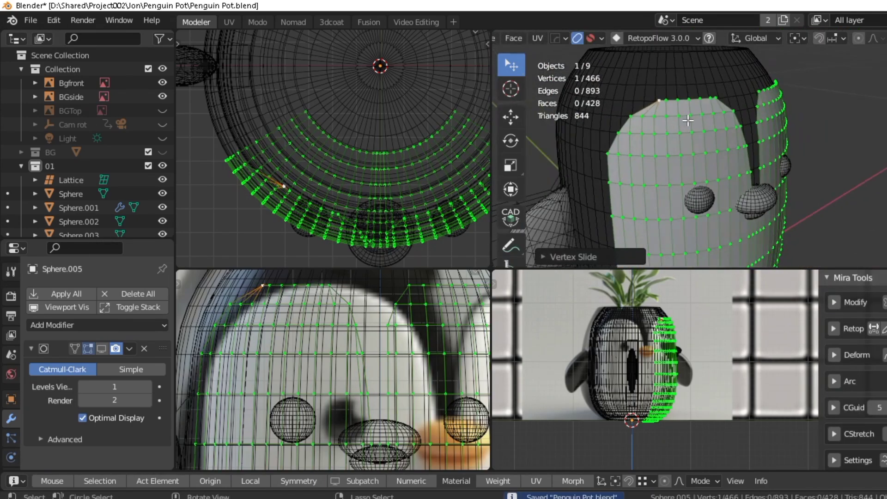
pyautogui.click(700, 122)
pyautogui.press('Tab')
pyautogui.scroll(3, 296, 334)
pyautogui.scroll(-3, 296, 334)
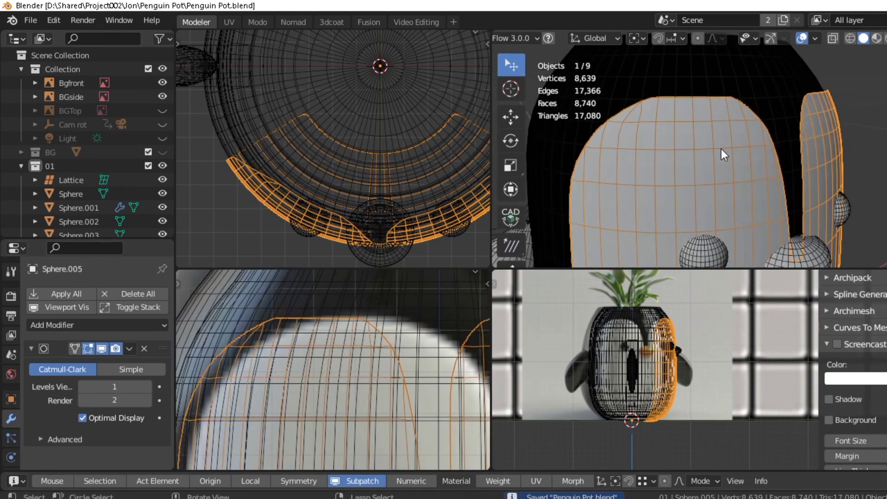
pyautogui.press('Tab')
pyautogui.press('Tab')
pyautogui.press('Tab')
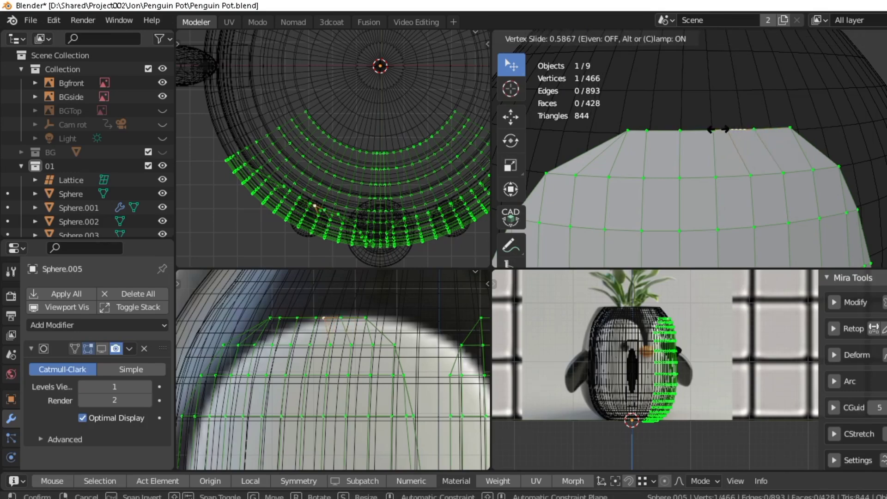
# Undo the last three slide edits on the belly patch and save
pyautogui.hotkey('ctrl', 'z')
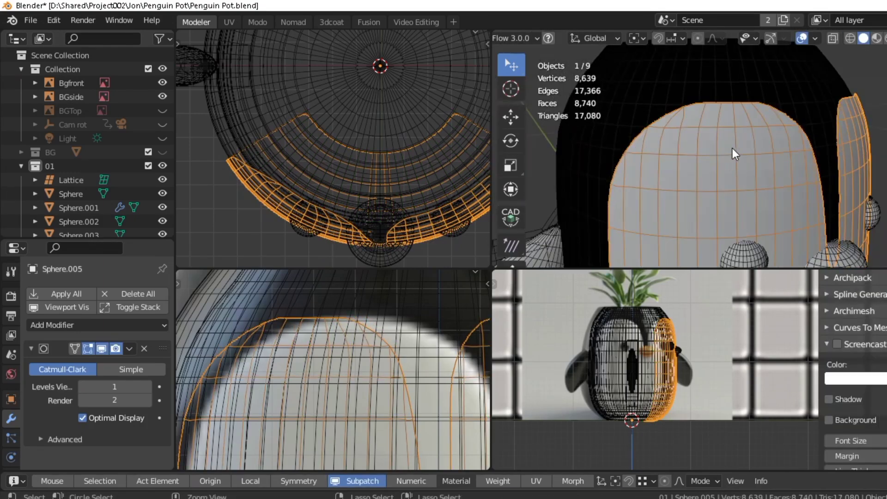
pyautogui.hotkey('ctrl', 'z')
pyautogui.hotkey('ctrl', 'z')
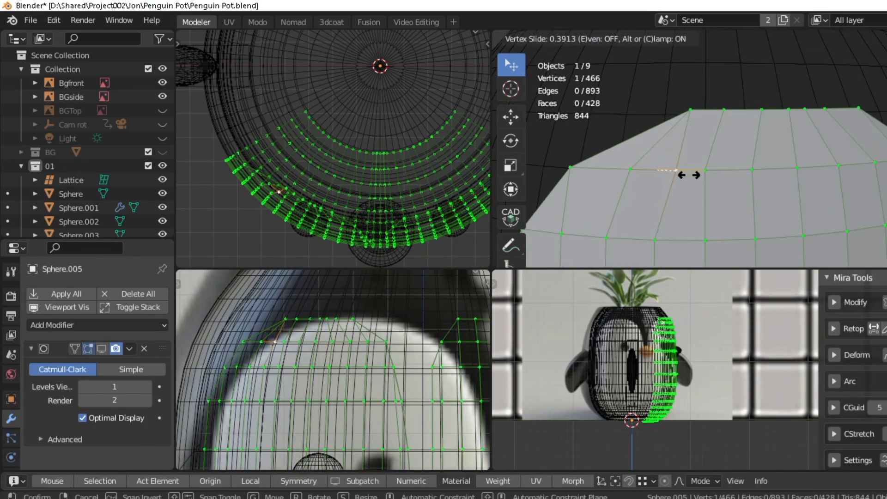
pyautogui.hotkey('ctrl', 'z')
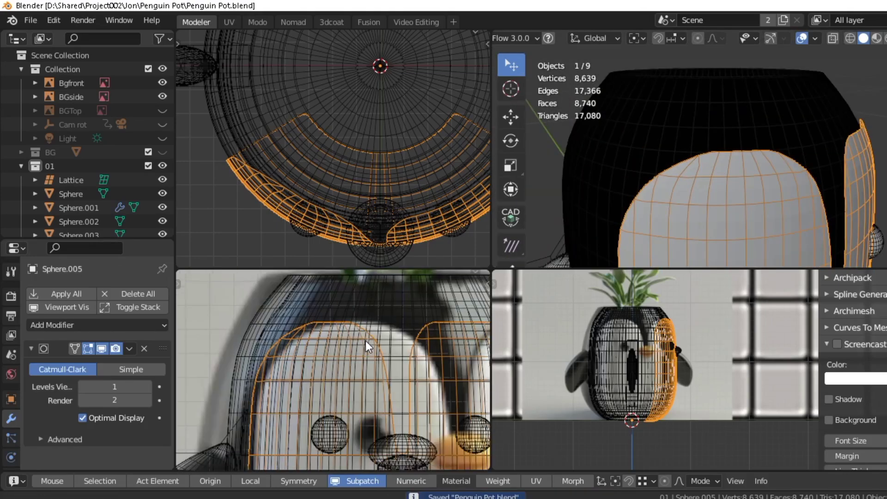
pyautogui.hotkey('ctrl', 's')
pyautogui.press('Tab')
# Reshape the selected top-edge vertices, save, and switch to the Modo workspace
pyautogui.keyDown('shift'); pyautogui.click(626, 108); pyautogui.keyUp('shift')
pyautogui.hotkey('ctrl', 's')
pyautogui.scroll(-1, 408, 328)
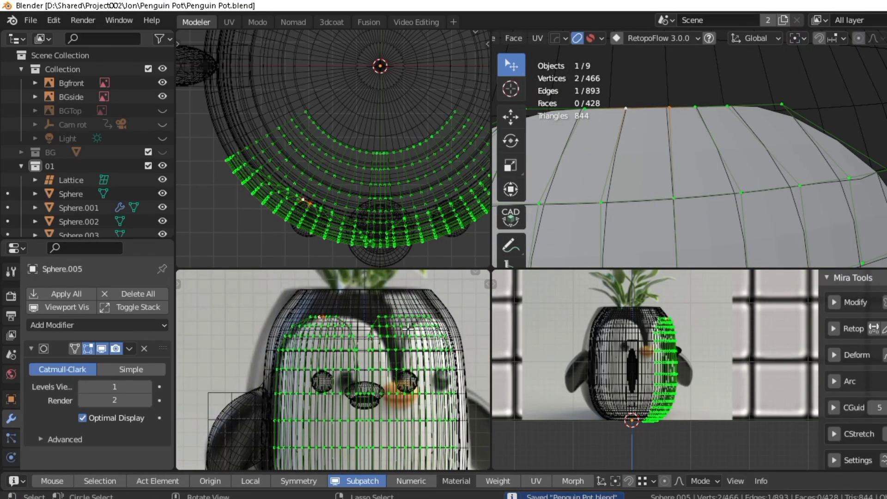
pyautogui.moveTo(685, 112); pyautogui.dragTo(718, 148, button='middle')
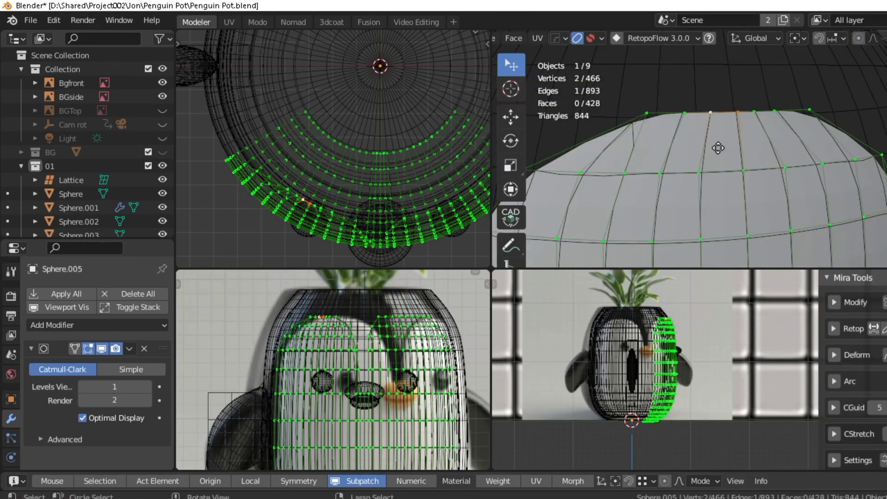
pyautogui.click(792, 122)
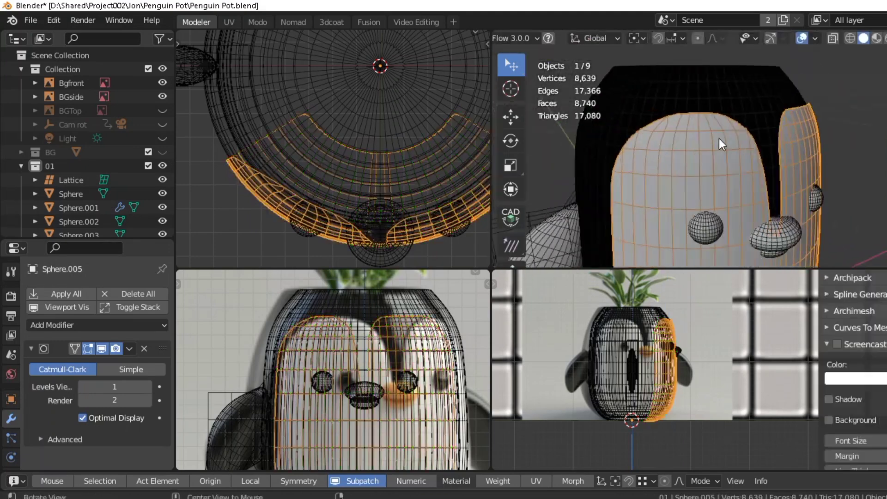
pyautogui.press('Tab')
pyautogui.hotkey('ctrl', 's')
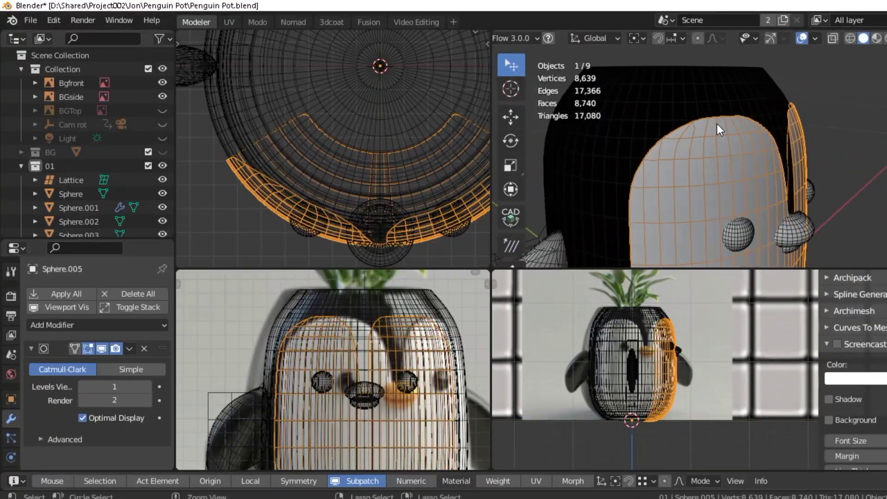
pyautogui.click(258, 21)
pyautogui.moveTo(506, 207); pyautogui.dragTo(424, 194, button='middle')
# Symmetrize the Sphere.005 belly patch across its centre with JS Symmetrize
pyautogui.press('Tab')
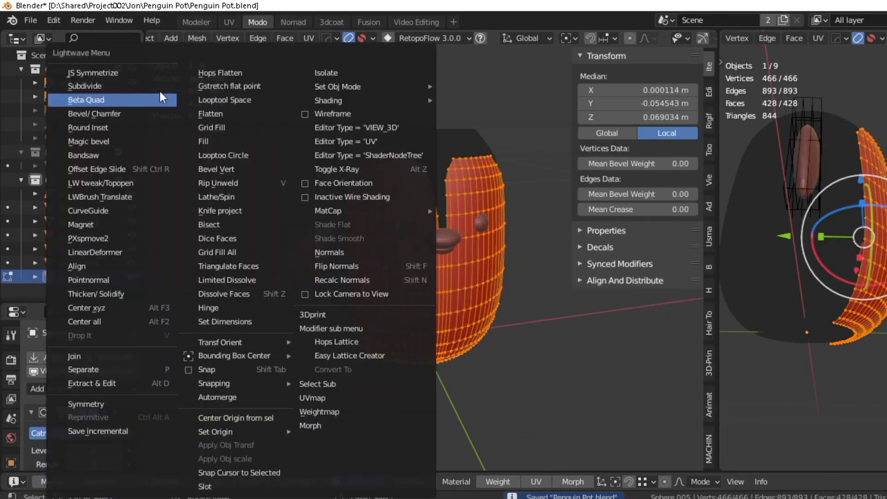
pyautogui.click(89, 74)
pyautogui.click(281, 440)
pyautogui.press('Tab')
pyautogui.moveTo(432, 333); pyautogui.dragTo(511, 304, button='middle')
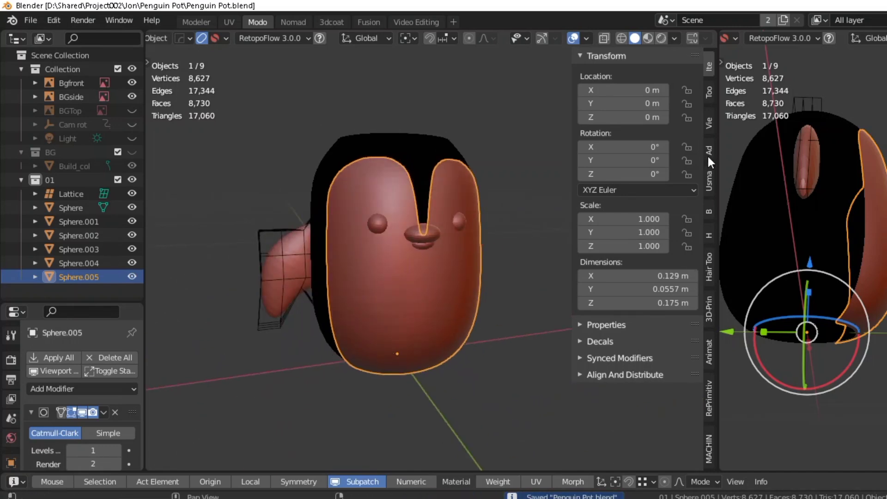
# Expand the Quad Remesher settings and enter a first target quad count
pyautogui.click(709, 206)
pyautogui.click(111, 358)
pyautogui.press('Tab')
pyautogui.press('Tab')
pyautogui.scroll(2, 582, 218)
pyautogui.click(581, 222)
pyautogui.click(637, 267)
pyautogui.write('5000')
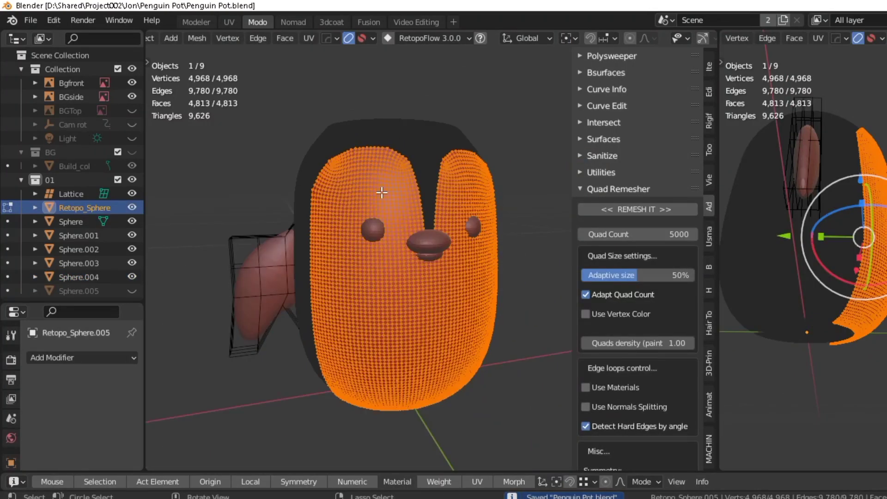
pyautogui.moveTo(376, 192)
pyautogui.mouseDown(button='middle')
pyautogui.moveTo(279, 212)
pyautogui.moveTo(135, 209)
pyautogui.mouseUp(button='middle')
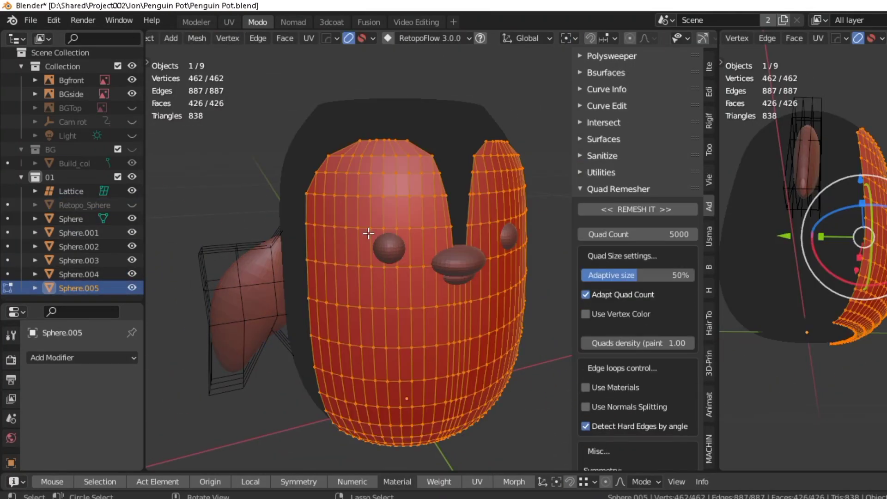
# Convert the subdivided Sphere.005 patch into a plain mesh and save
pyautogui.click(83, 357)
pyautogui.click(312, 209)
pyautogui.rightClick(348, 243)
pyautogui.click(351, 342)
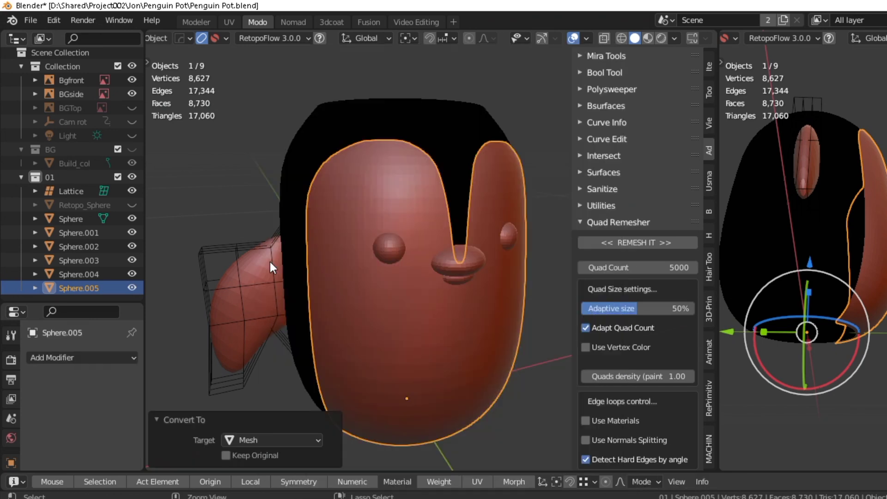
pyautogui.hotkey('ctrl', 's')
# Remesh at a 2000 quad count and select the resulting Retopo_Sphere.005 in the Modeler workspace
pyautogui.doubleClick(664, 268)
pyautogui.write('2')
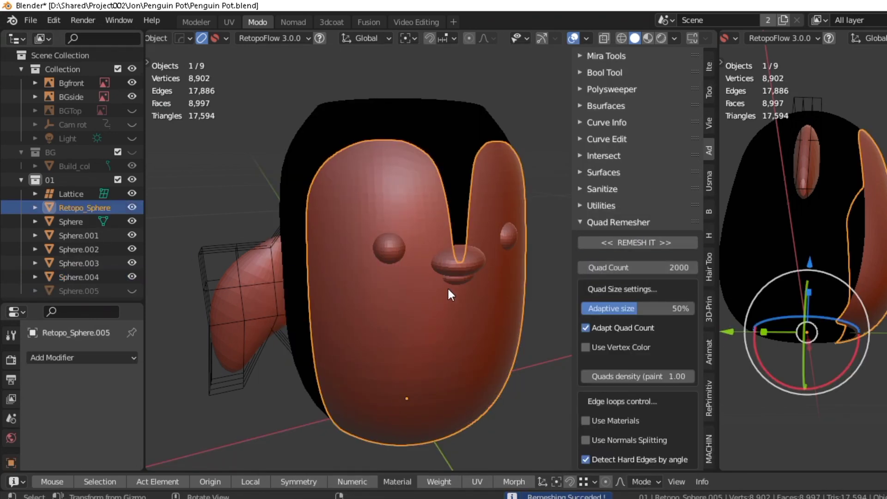
pyautogui.moveTo(447, 287)
pyautogui.mouseDown(button='middle')
pyautogui.moveTo(431, 246)
pyautogui.moveTo(425, 307)
pyautogui.mouseUp(button='middle')
pyautogui.moveTo(471, 368); pyautogui.dragTo(460, 320, button='middle')
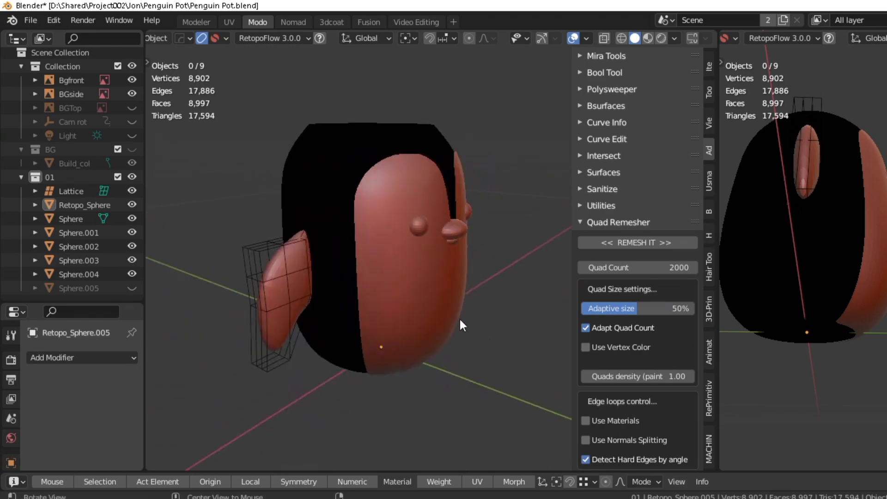
pyautogui.click(196, 22)
pyautogui.click(93, 194)
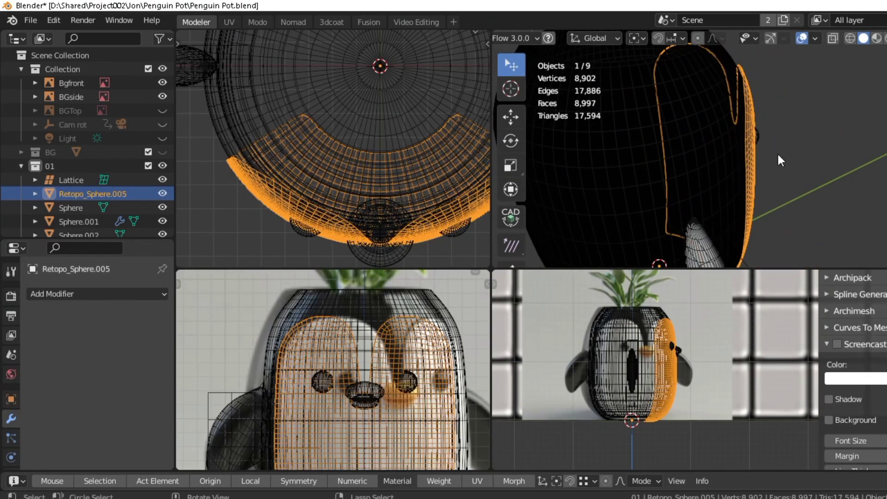
# Give Retopo_Sphere.005 a Solidify shell 0.005 m thick
pyautogui.press('q')
pyautogui.click(853, 284)
pyautogui.moveTo(739, 185); pyautogui.dragTo(670, 138, button='middle')
pyautogui.scroll(-5, 754, 147)
pyautogui.moveTo(114, 386); pyautogui.dragTo(93, 386)
pyautogui.moveTo(721, 148)
pyautogui.mouseDown(button='middle')
pyautogui.moveTo(701, 161)
pyautogui.moveTo(712, 152)
pyautogui.moveTo(614, 139)
pyautogui.mouseUp(button='middle')
pyautogui.scroll(-5, 673, 160)
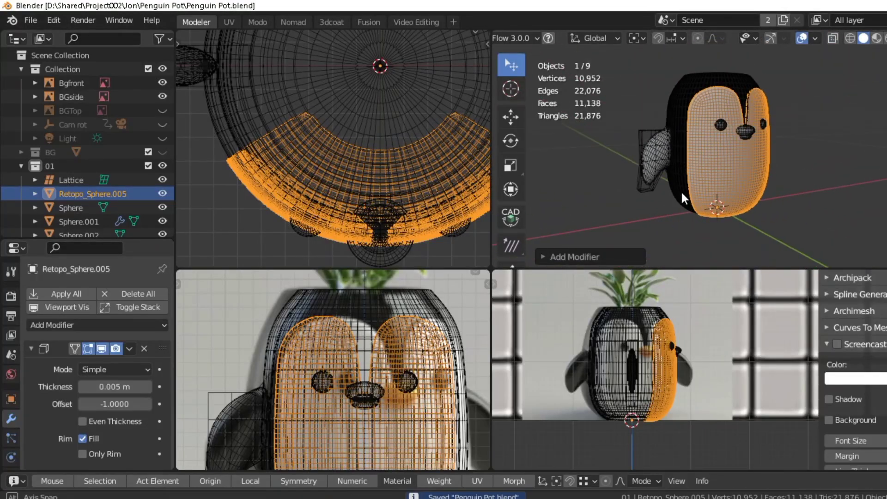
pyautogui.scroll(4, 680, 190)
# Assign black to the eyes and yellow to the beak via Material Utilities, then save
pyautogui.click(719, 143)
pyautogui.hotkey('shift', 'q')
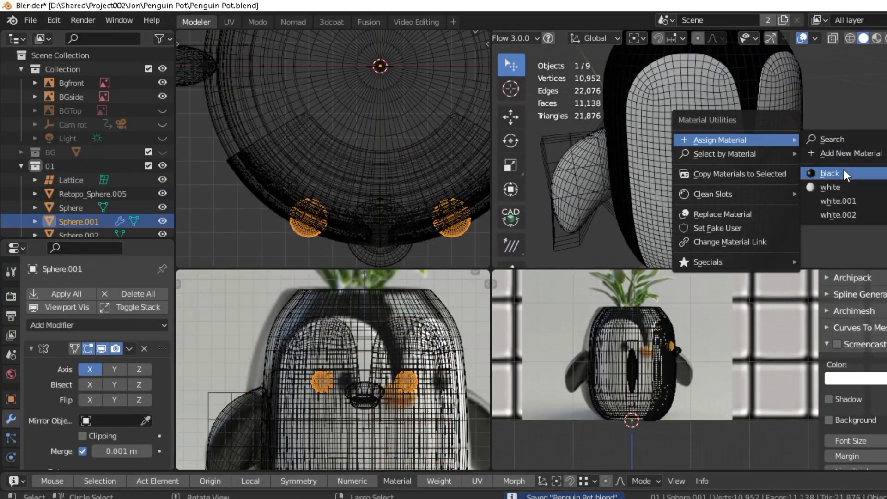
pyautogui.click(844, 174)
pyautogui.click(744, 149)
pyautogui.hotkey('shift', 'q')
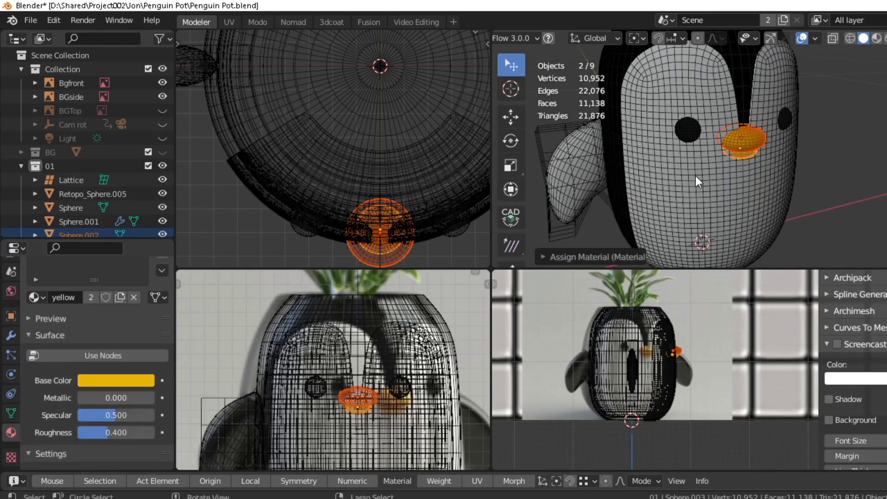
pyautogui.click(578, 203)
pyautogui.hotkey('alt', 'a')
pyautogui.hotkey('ctrl', 's')
# Select Retopo_Sphere.005, save, and show its modifier stack to add subdivision
pyautogui.moveTo(648, 185)
pyautogui.mouseDown(button='middle')
pyautogui.moveTo(694, 180)
pyautogui.moveTo(696, 152)
pyautogui.moveTo(670, 154)
pyautogui.moveTo(747, 187)
pyautogui.moveTo(679, 175)
pyautogui.mouseUp(button='middle')
pyautogui.click(700, 179)
pyautogui.hotkey('ctrl', 's')
pyautogui.click(11, 371)
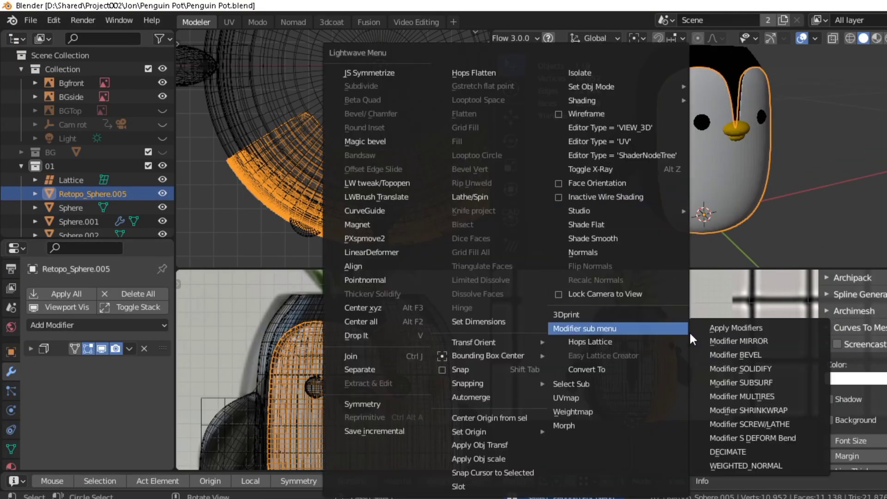
pyautogui.press('Tab')
# Add Subdivision Surface to the pot body Sphere with Levels Viewport 2 and save
pyautogui.click(769, 148)
pyautogui.moveTo(769, 148); pyautogui.dragTo(686, 146, button='middle')
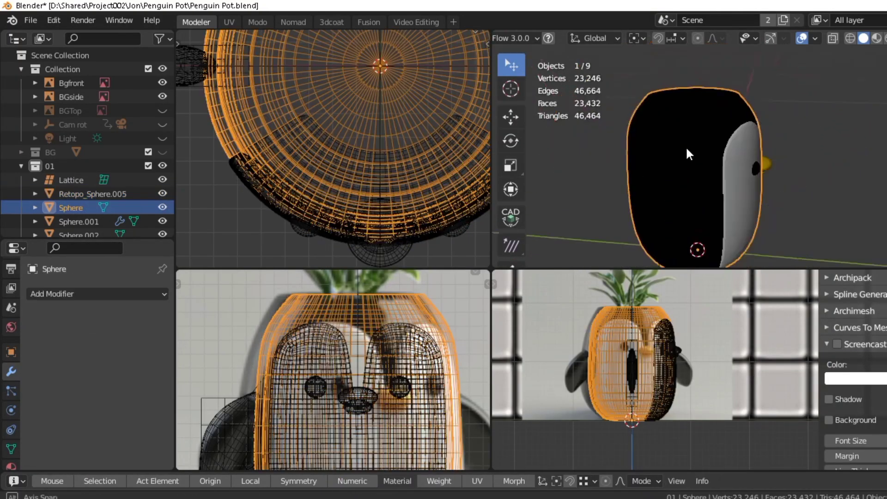
pyautogui.click(97, 294)
pyautogui.click(230, 218)
pyautogui.click(885, 38)
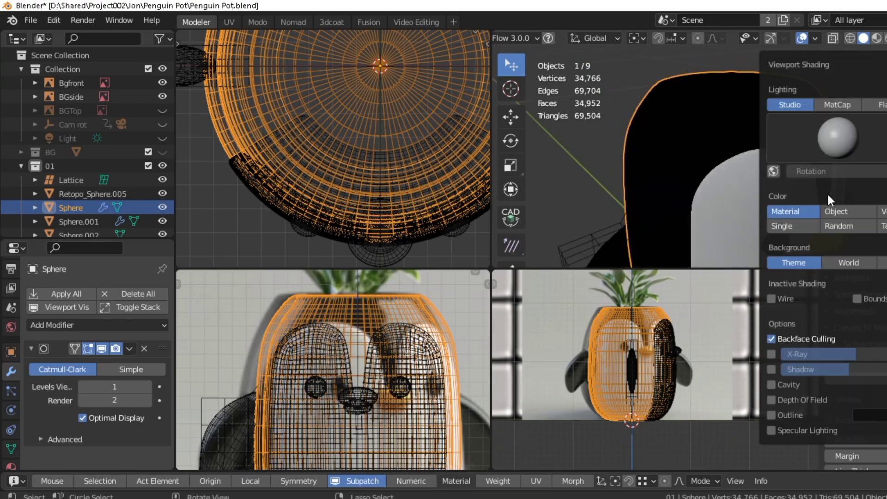
pyautogui.click(773, 283)
pyautogui.moveTo(634, 134); pyautogui.dragTo(703, 174, button='middle')
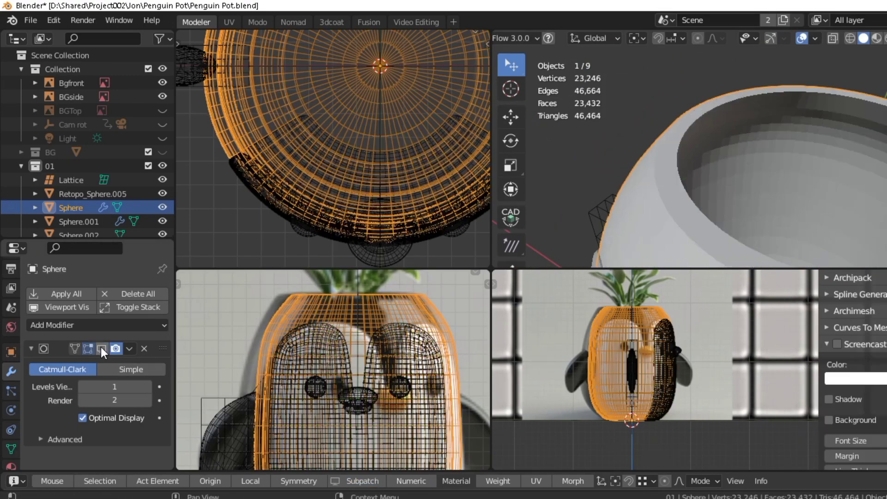
pyautogui.hotkey('ctrl', 's')
pyautogui.click(148, 387)
pyautogui.scroll(-4, 788, 168)
pyautogui.scroll(-3, 772, 142)
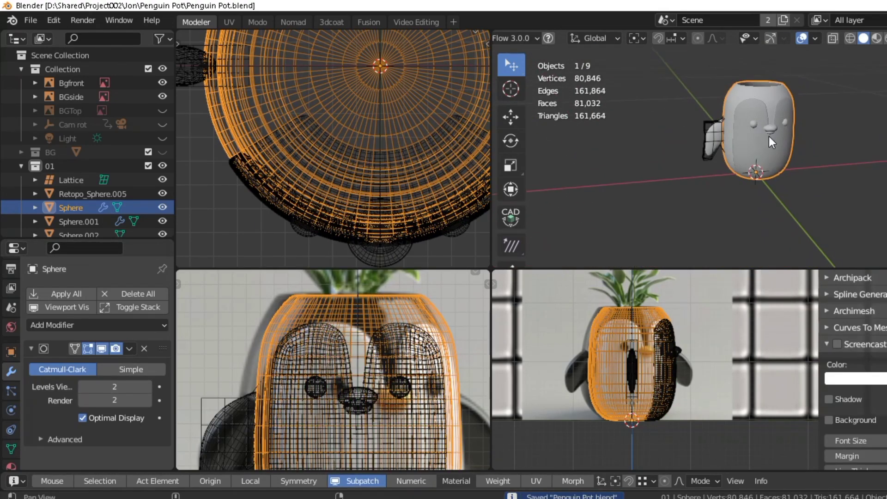
# Mirror the wing Sphere.004 to the other side and save
pyautogui.click(677, 152)
pyautogui.hotkey('ctrl', 'a')
pyautogui.click(583, 448)
pyautogui.scroll(2, 678, 175)
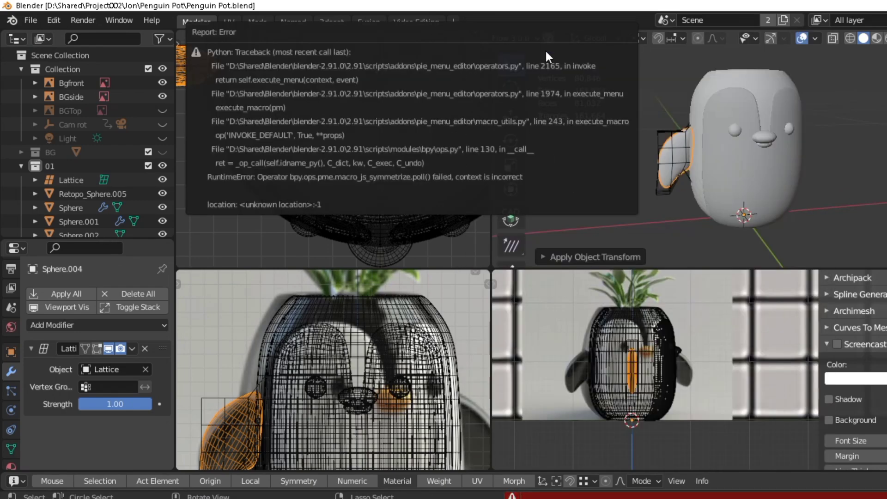
pyautogui.rightClick(671, 175)
pyautogui.click(634, 341)
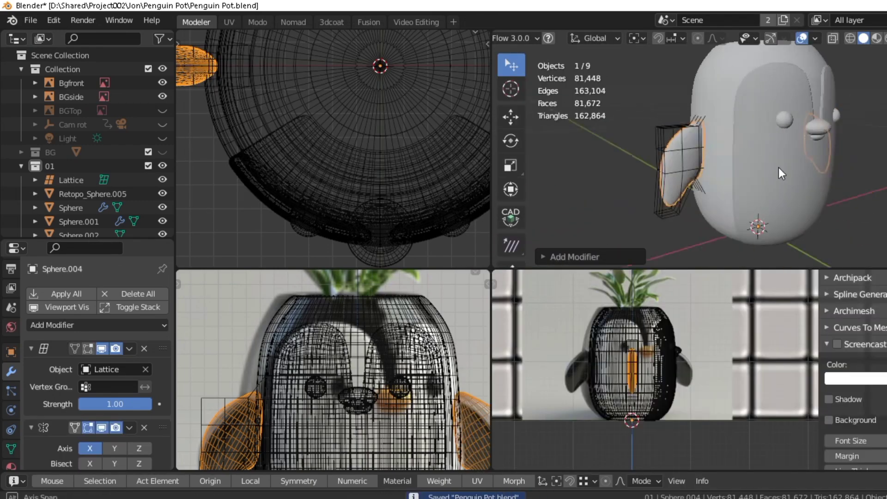
pyautogui.hotkey('ctrl', 's')
# Add a Subdivision Surface modifier to the mirrored wing
pyautogui.click(28, 352)
pyautogui.click(97, 325)
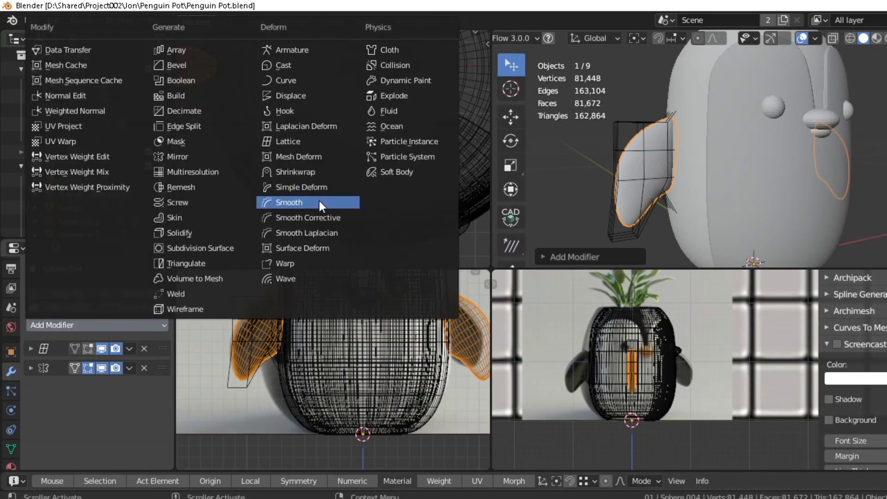
pyautogui.click(201, 206)
pyautogui.scroll(-2, 401, 350)
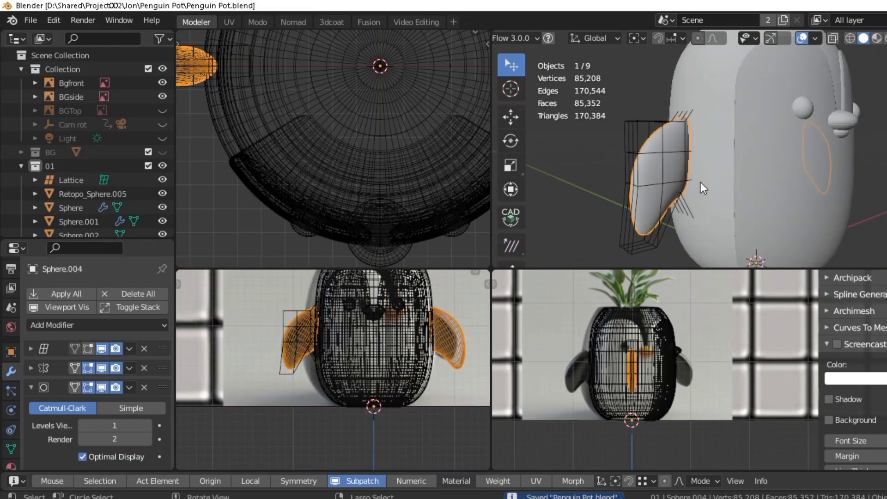
pyautogui.moveTo(703, 187); pyautogui.dragTo(745, 165, button='middle')
# Set Retopo_Sphere.005's viewport subdivision level to 2
pyautogui.click(745, 164)
pyautogui.hotkey('ctrl', '2')
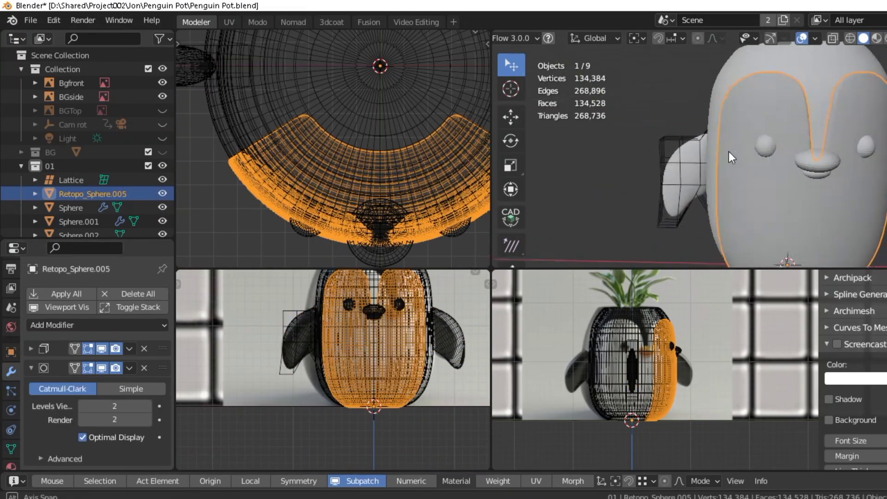
pyautogui.scroll(-3, 740, 178)
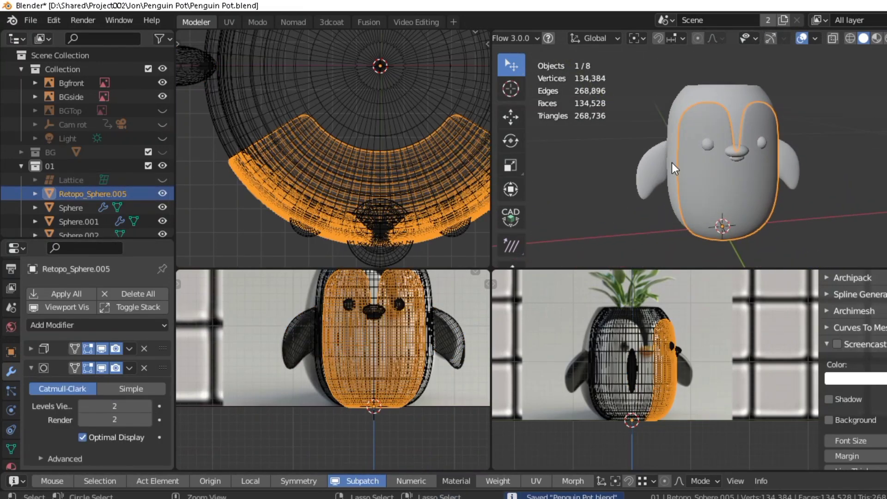
# In Edit Mode on Retopo_Sphere.005, slide an edge loop near the rim
pyautogui.scroll(3, 362, 329)
pyautogui.moveTo(750, 157); pyautogui.dragTo(693, 208, button='middle')
pyautogui.scroll(5, 606, 398)
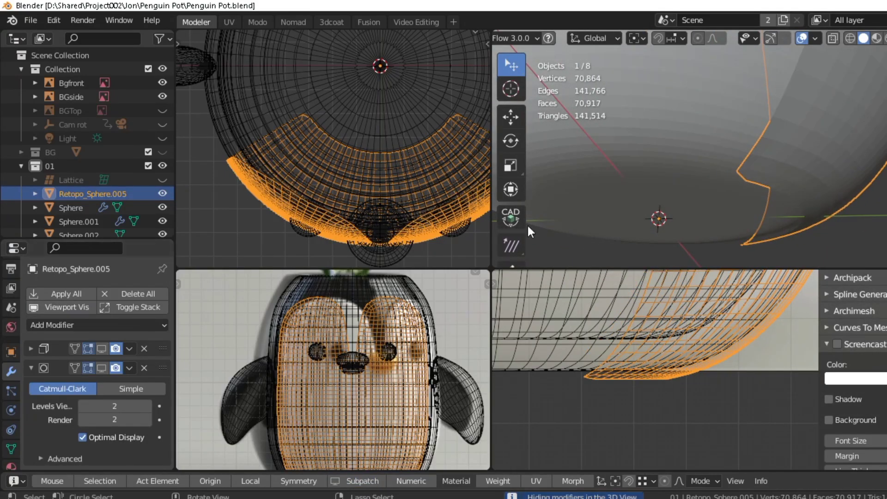
pyautogui.press('Tab')
pyautogui.keyDown('alt'); pyautogui.click(679, 185); pyautogui.keyUp('alt')
pyautogui.press('g')
pyautogui.press('g')
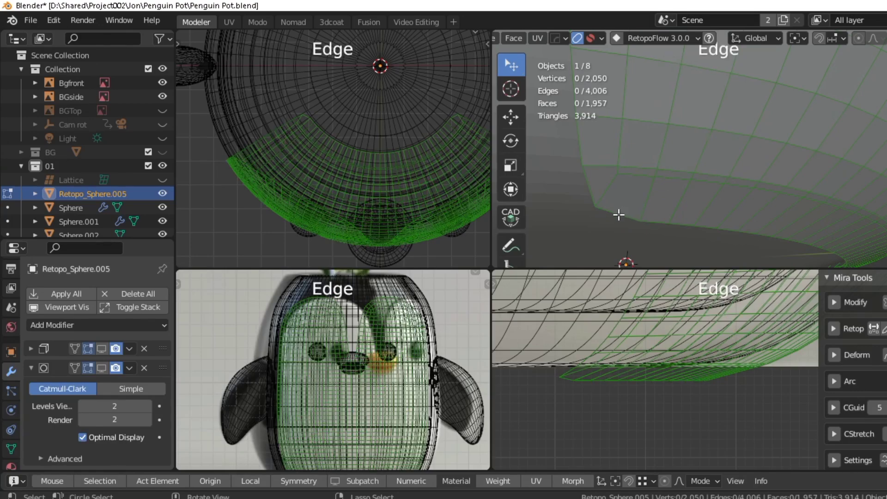
# Select the bottom rim edge loop and slide it toward the bottom
pyautogui.moveTo(619, 214); pyautogui.dragTo(630, 203, button='middle')
pyautogui.keyDown('shift'); pyautogui.click(614, 170); pyautogui.keyUp('shift')
pyautogui.hotkey('ctrl', 'space')
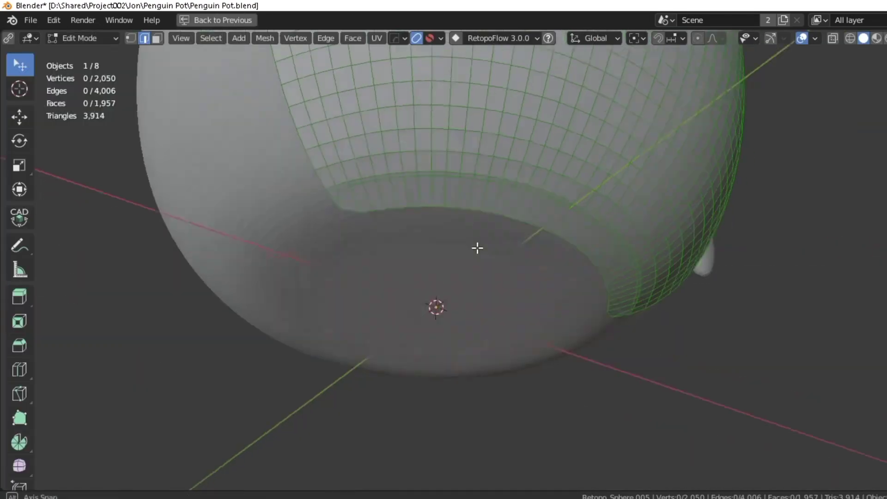
pyautogui.scroll(3, 478, 247)
pyautogui.keyDown('ctrl'); pyautogui.click(626, 190); pyautogui.keyUp('ctrl')
pyautogui.moveTo(626, 190)
pyautogui.keyDown('shift'); pyautogui.mouseDown(button='middle')
pyautogui.moveTo(390, 205)
pyautogui.moveTo(517, 212)
pyautogui.mouseUp(button='middle'); pyautogui.keyUp('shift')
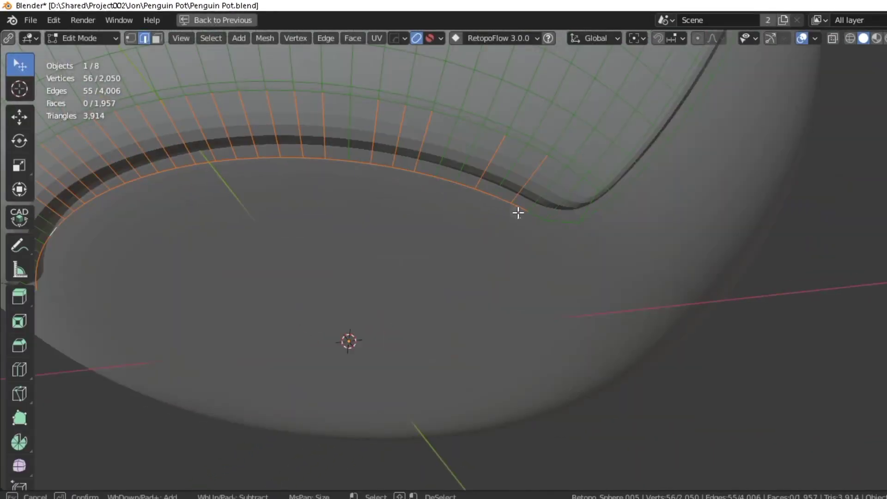
pyautogui.keyDown('ctrl'); pyautogui.click(517, 212); pyautogui.keyUp('ctrl')
pyautogui.scroll(-3, 409, 209)
pyautogui.scroll(3, 518, 240)
pyautogui.press('g')
pyautogui.press('g')
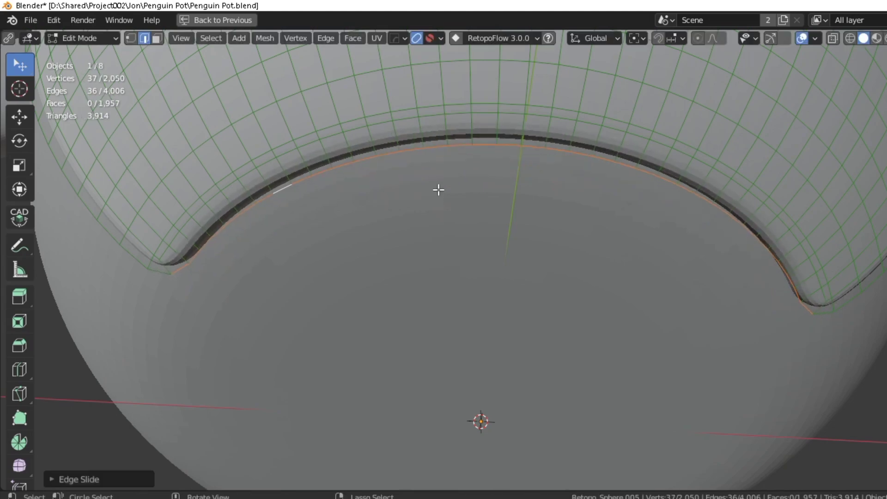
pyautogui.scroll(-5, 439, 189)
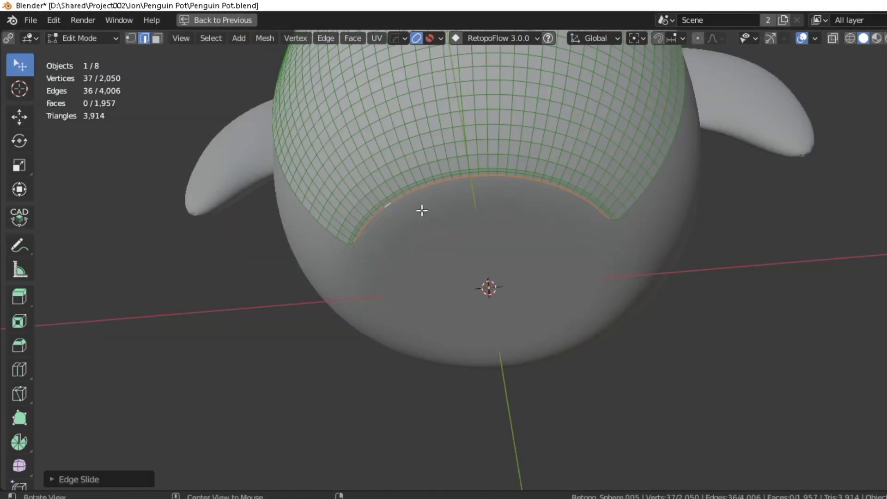
# Deselect the mesh and select the stray face strip near the rim in face mode
pyautogui.moveTo(420, 210); pyautogui.dragTo(393, 184, button='middle')
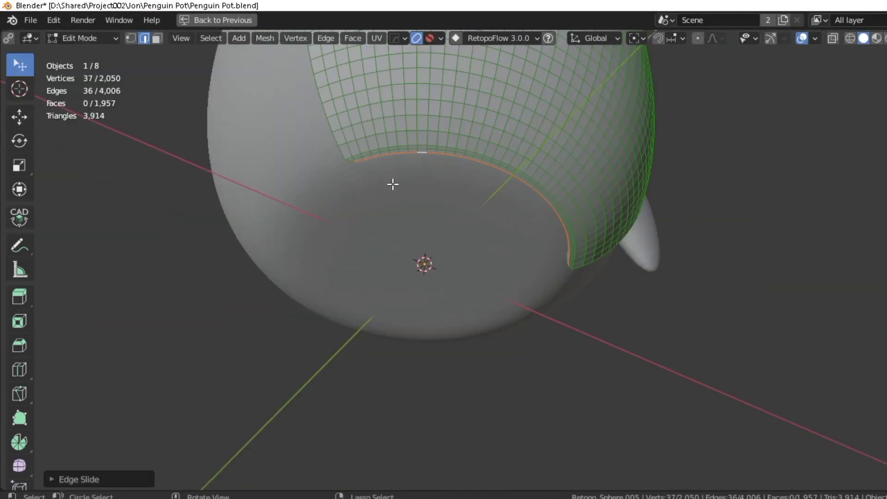
pyautogui.hotkey('ctrl', 'alt', 'space')
pyautogui.hotkey('alt', 'a')
pyautogui.scroll(3, 673, 96)
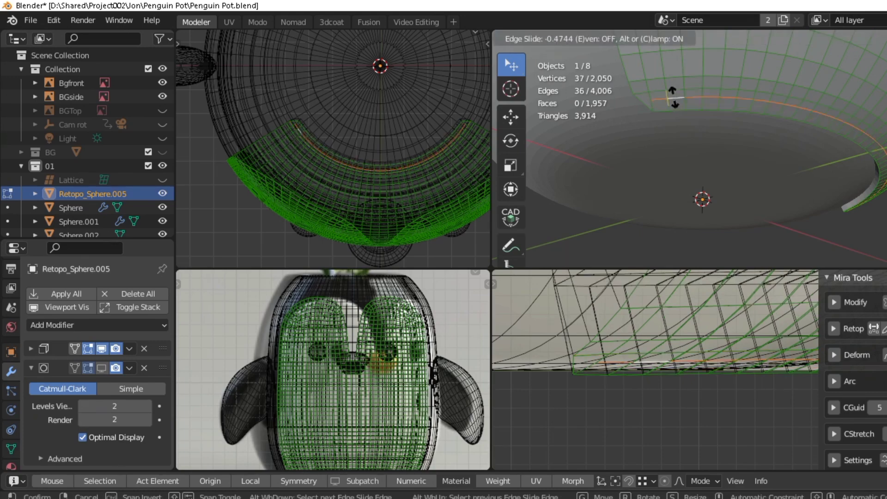
pyautogui.press('3')
pyautogui.click(661, 107)
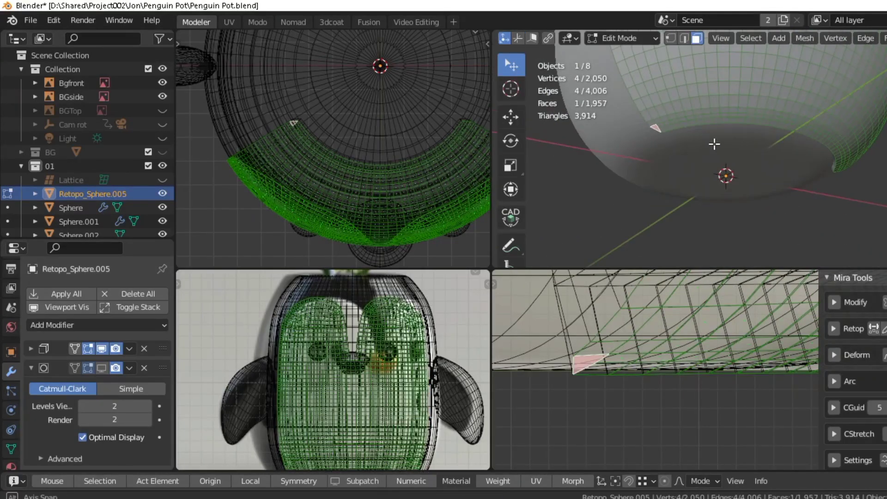
pyautogui.moveTo(658, 143); pyautogui.dragTo(789, 196, button='middle')
pyautogui.scroll(5, 785, 162)
# Delete the stray faces, fill the open corner, and return to Object Mode
pyautogui.press('1')
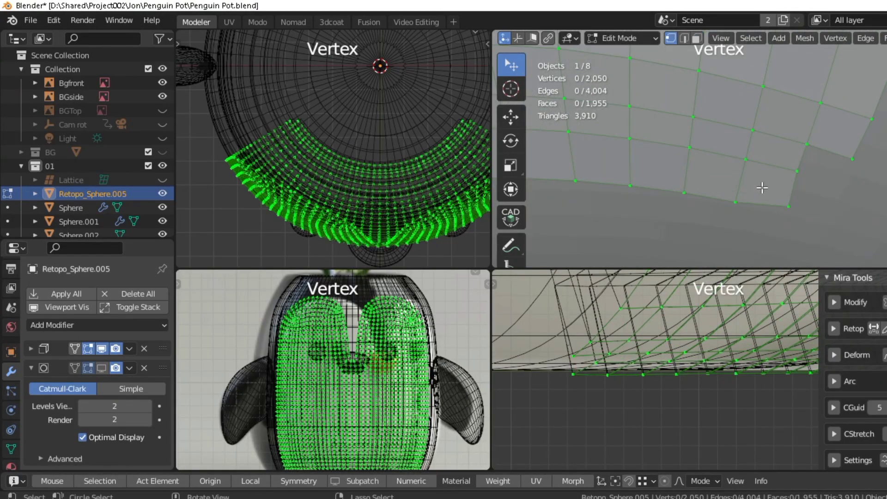
pyautogui.press('Delete')
pyautogui.press('1')
pyautogui.press('f')
pyautogui.scroll(-5, 752, 180)
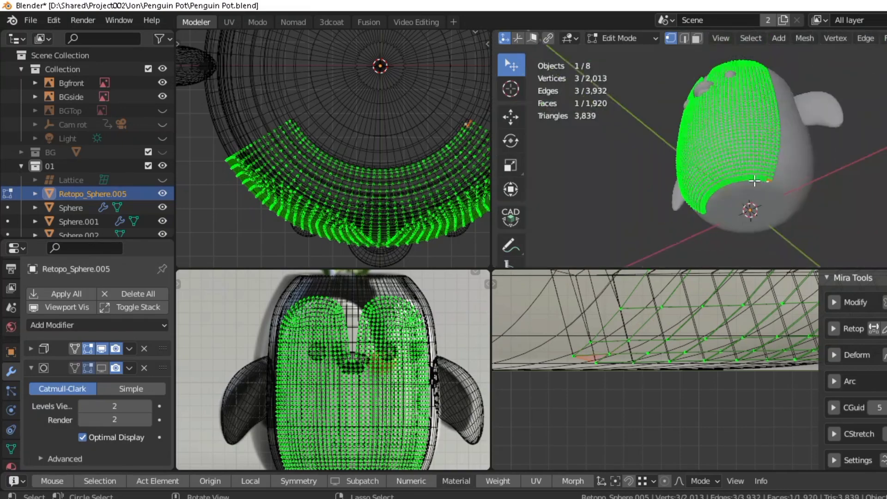
pyautogui.scroll(5, 706, 135)
pyautogui.press('Tab')
pyautogui.scroll(-5, 730, 161)
# Save the file and switch the viewport shading to the red matcap
pyautogui.hotkey('ctrl', 's')
pyautogui.scroll(-3, 809, 183)
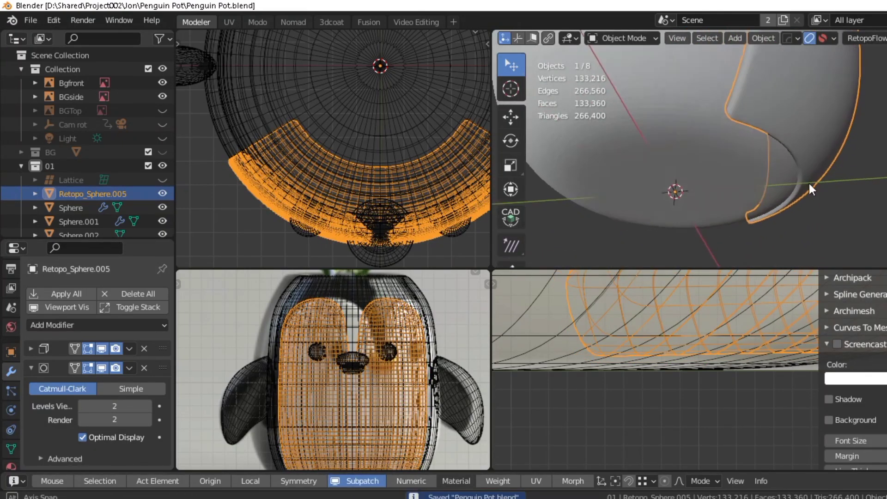
pyautogui.scroll(-3, 742, 181)
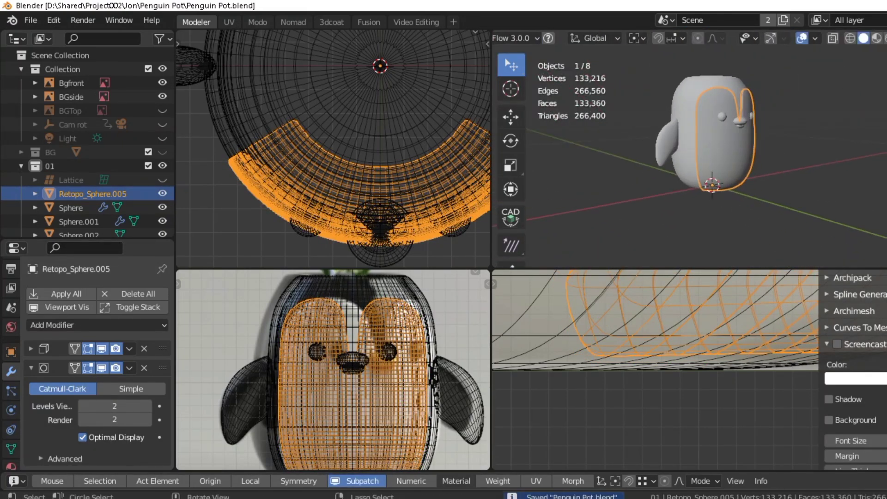
pyautogui.scroll(4, 717, 166)
pyautogui.hotkey('alt', 'a')
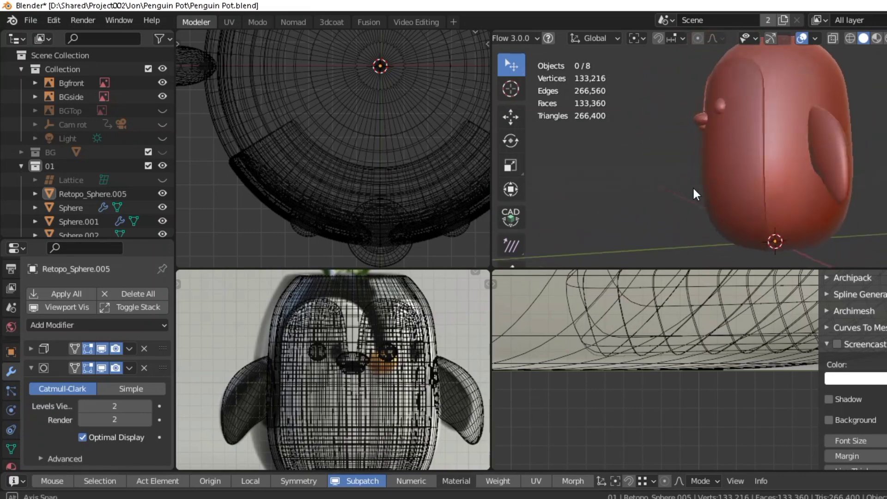
pyautogui.scroll(5, 701, 192)
# Give the beak Sphere.003 a level-2 Subdivision Surface, deselect, and save
pyautogui.click(718, 156)
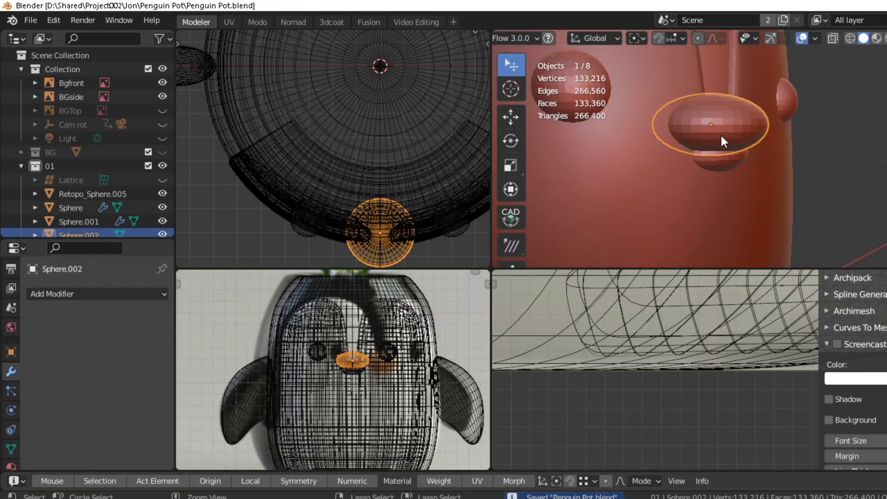
pyautogui.hotkey('ctrl', '2')
pyautogui.hotkey('alt', 'a')
pyautogui.scroll(-3, 715, 149)
pyautogui.moveTo(714, 148); pyautogui.dragTo(638, 192, button='middle')
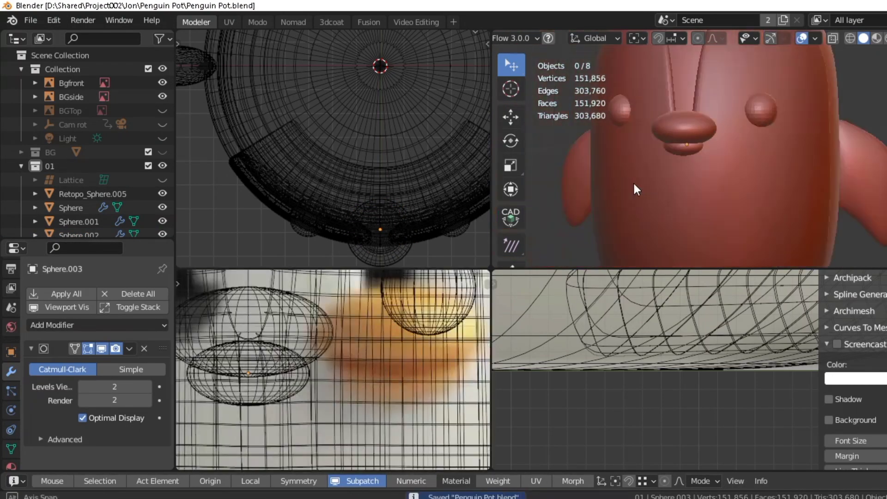
pyautogui.scroll(-3, 739, 175)
pyautogui.scroll(3, 739, 174)
pyautogui.hotkey('ctrl', 's')
pyautogui.scroll(-6, 359, 391)
pyautogui.scroll(-3, 348, 226)
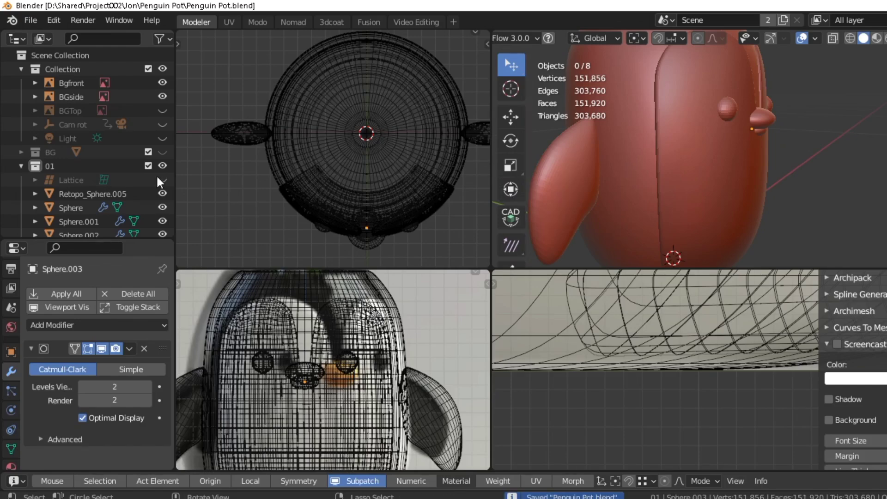
# Rotate the Lattice and flipper Sphere.004 together to a new angle against the body
pyautogui.click(70, 180)
pyautogui.keyDown('shift'); pyautogui.click(569, 183); pyautogui.keyUp('shift')
pyautogui.scroll(4, 324, 147)
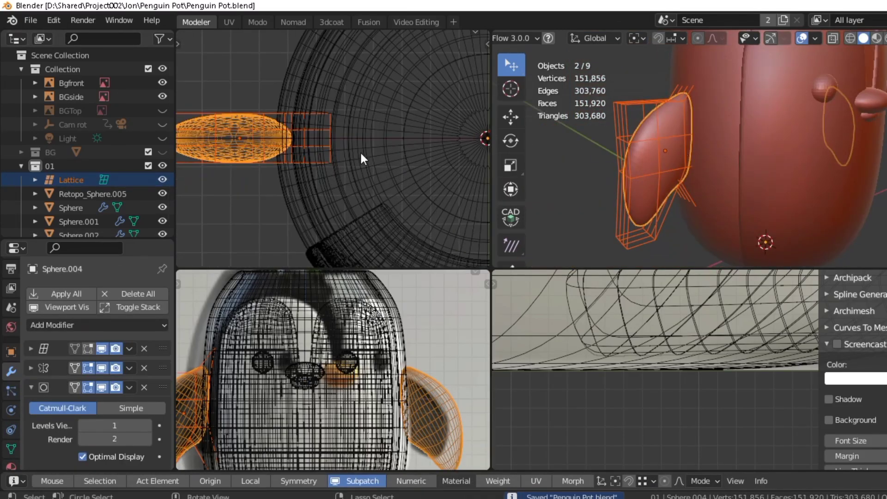
pyautogui.press('y')
pyautogui.rightClick(296, 139)
pyautogui.click(297, 135)
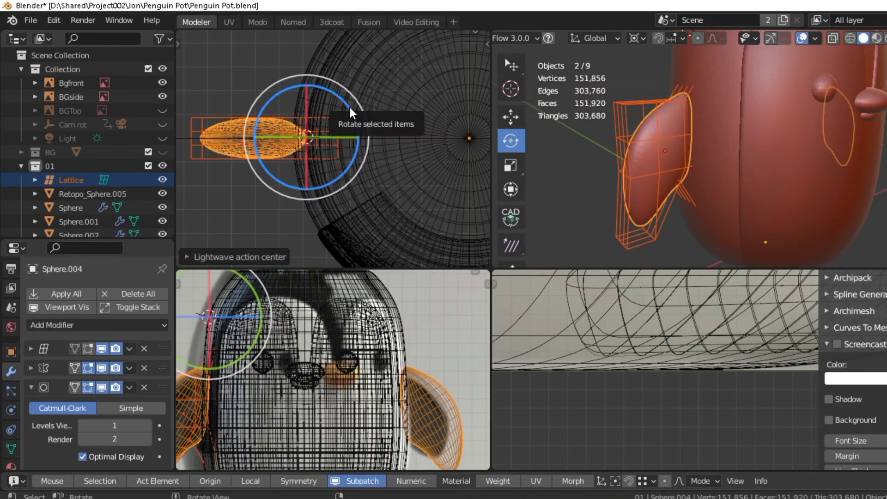
pyautogui.click(355, 123)
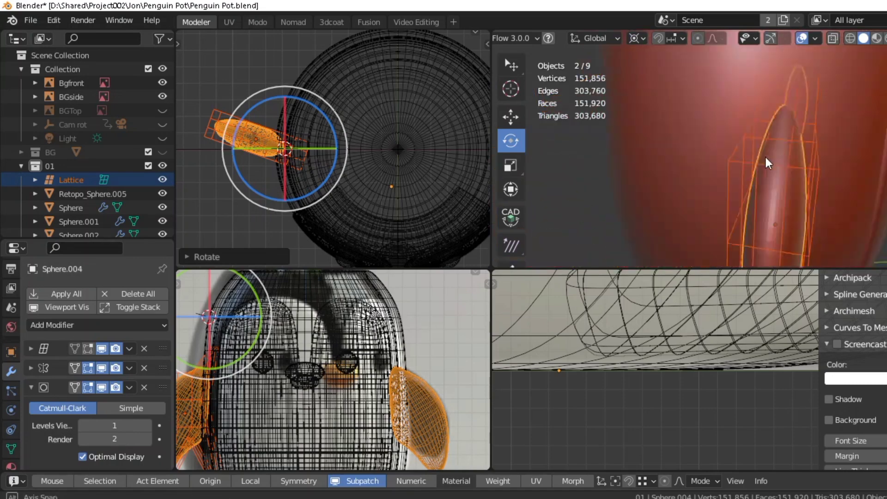
# Apply the rotation to both objects and deselect everything
pyautogui.scroll(-3, 366, 174)
pyautogui.hotkey('ctrl', 'a')
pyautogui.click(366, 185)
pyautogui.moveTo(531, 208); pyautogui.dragTo(693, 168, button='middle')
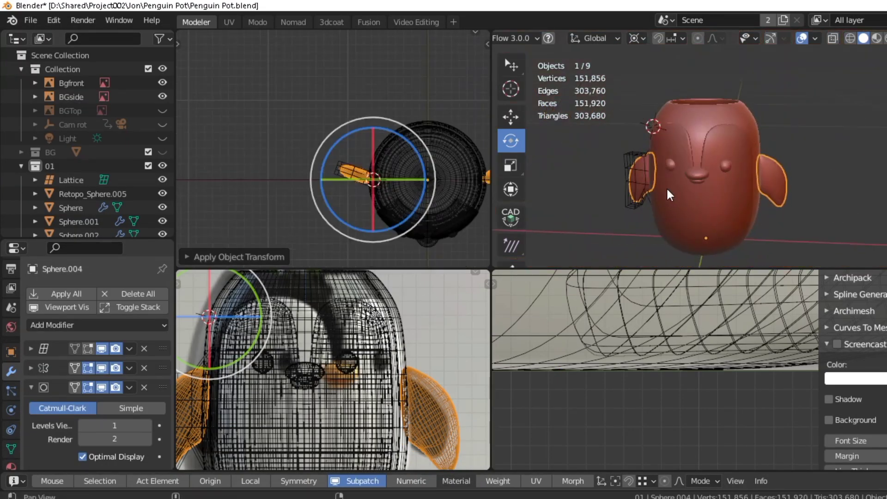
pyautogui.moveTo(730, 218); pyautogui.dragTo(161, 189, button='middle')
pyautogui.hotkey('alt', 'a')
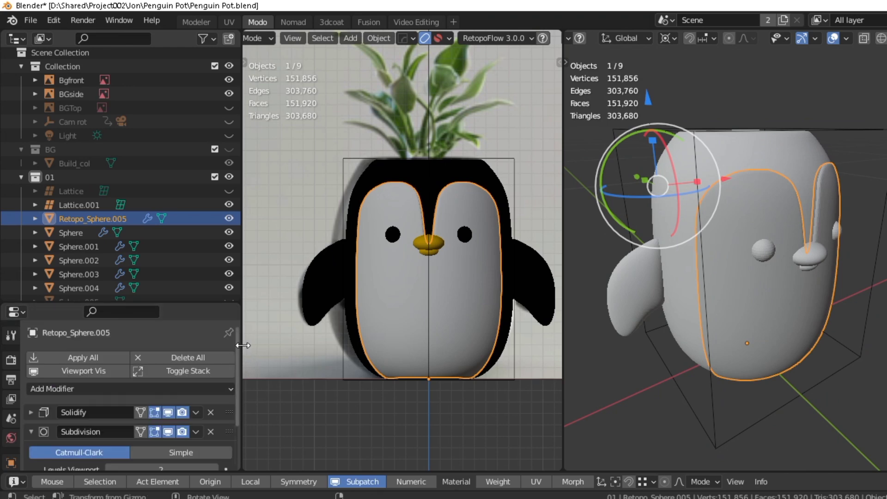
# Add a Lattice modifier to Retopo_Sphere.005 using Lattice.001 as the deforming object
pyautogui.moveTo(242, 345); pyautogui.dragTo(190, 345)
pyautogui.click(107, 388)
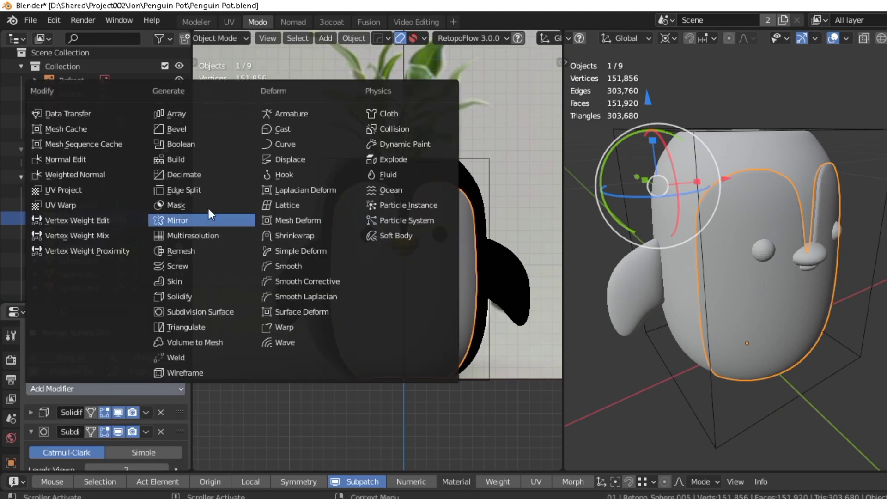
pyautogui.click(301, 205)
pyautogui.scroll(-5, 137, 370)
pyautogui.click(160, 422)
# Edit Lattice.001's points, undo a trial scaling, and save the file
pyautogui.click(87, 207)
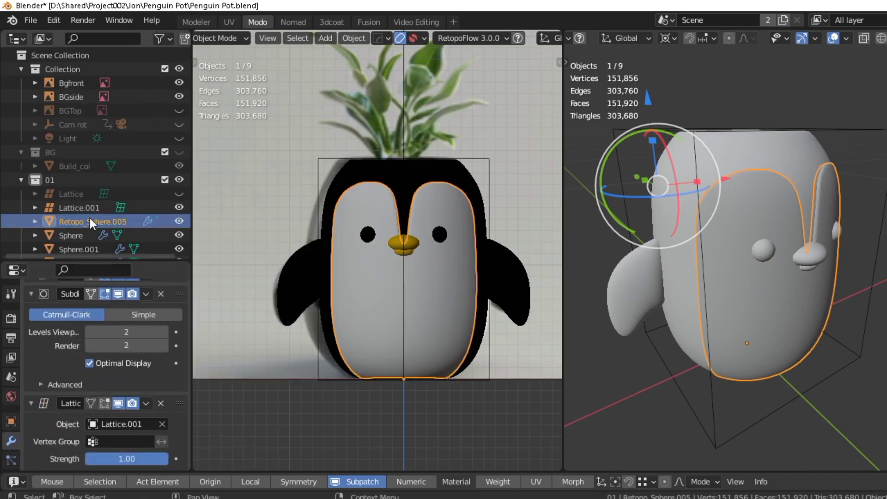
pyautogui.press('Tab')
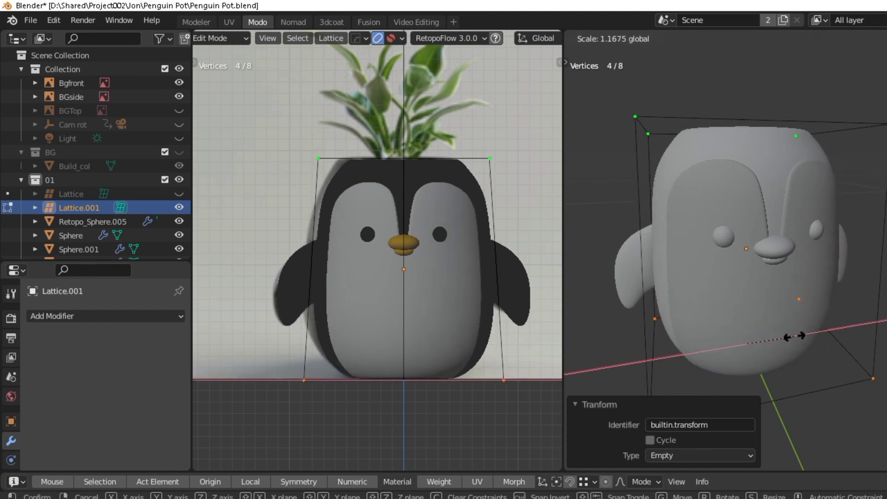
pyautogui.click(799, 335)
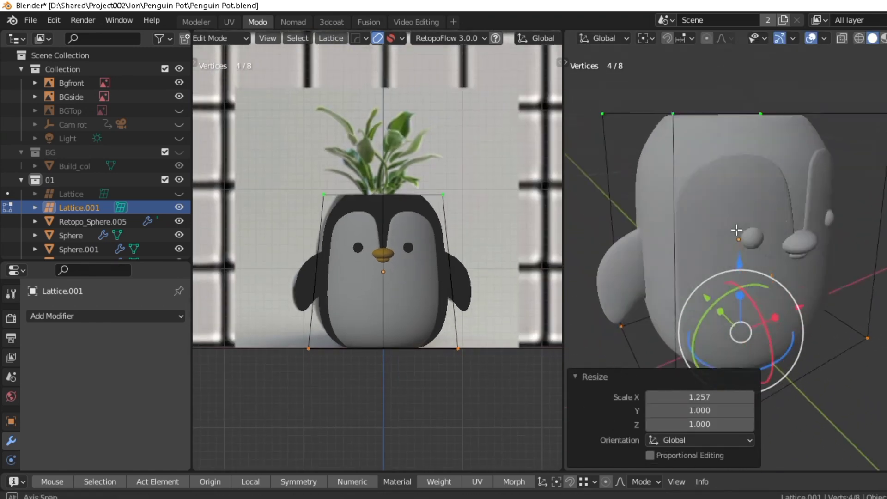
pyautogui.moveTo(737, 230); pyautogui.dragTo(818, 192, button='middle')
pyautogui.press('s')
pyautogui.press('Escape')
pyautogui.hotkey('ctrl', 'z')
pyautogui.moveTo(786, 337); pyautogui.dragTo(772, 212, button='middle')
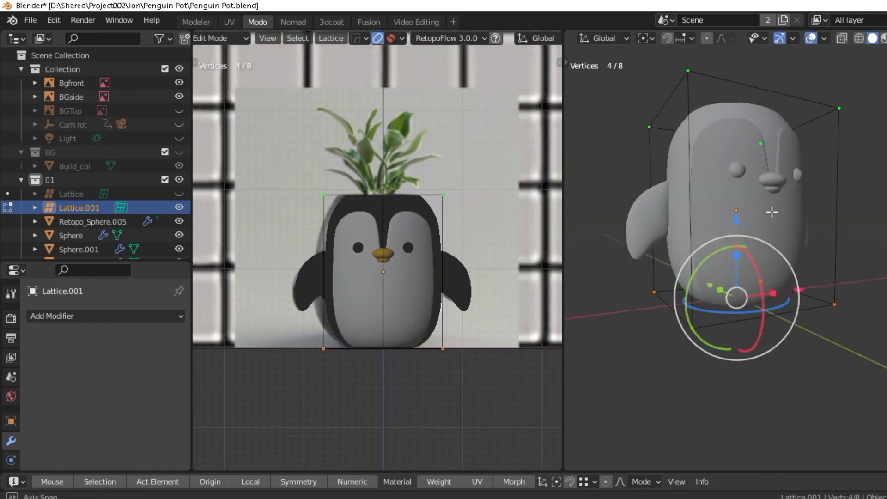
pyautogui.click(40, 26)
pyautogui.hotkey('ctrl', 's')
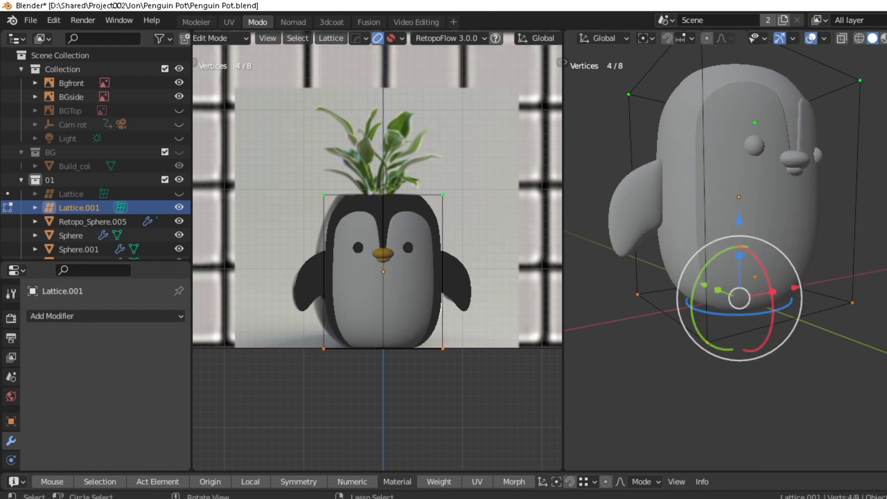
# Scale Lattice.001's top points outward to widen the upper body, then select Sphere.001
pyautogui.click(875, 346)
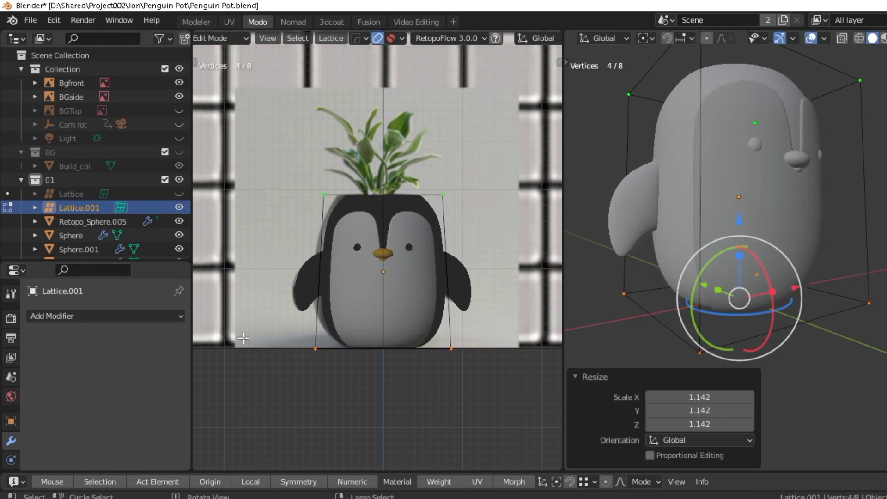
pyautogui.press('Tab')
pyautogui.press('Tab')
pyautogui.press('s')
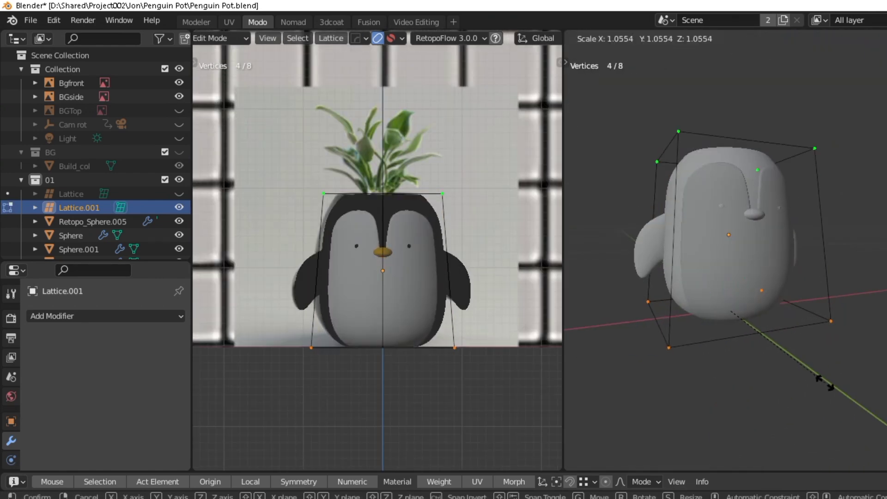
pyautogui.click(825, 383)
pyautogui.scroll(3, 694, 277)
pyautogui.click(79, 249)
pyautogui.scroll(-2, 92, 242)
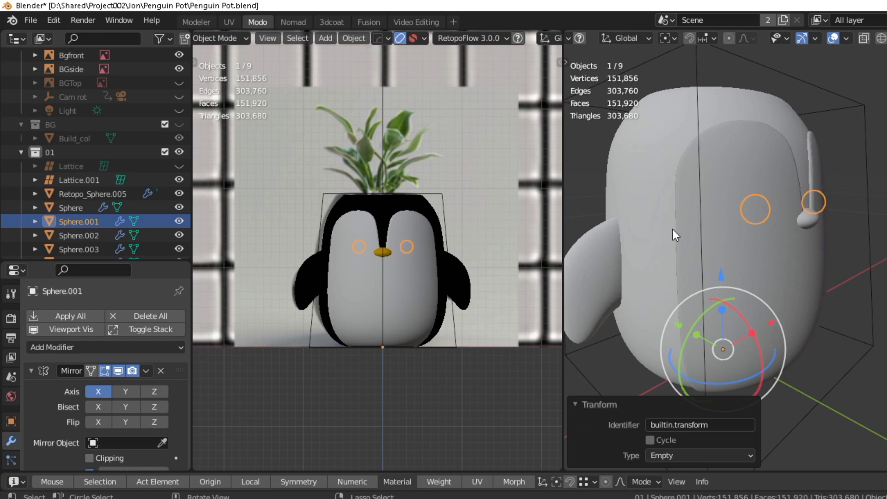
# Nudge the eye spheres and both beak pieces back along Y against the widened body
pyautogui.click(675, 326)
pyautogui.click(79, 250)
pyautogui.keyDown('ctrl'); pyautogui.click(79, 235); pyautogui.keyUp('ctrl')
pyautogui.scroll(3, 743, 231)
pyautogui.moveTo(743, 231); pyautogui.dragTo(827, 294, button='middle')
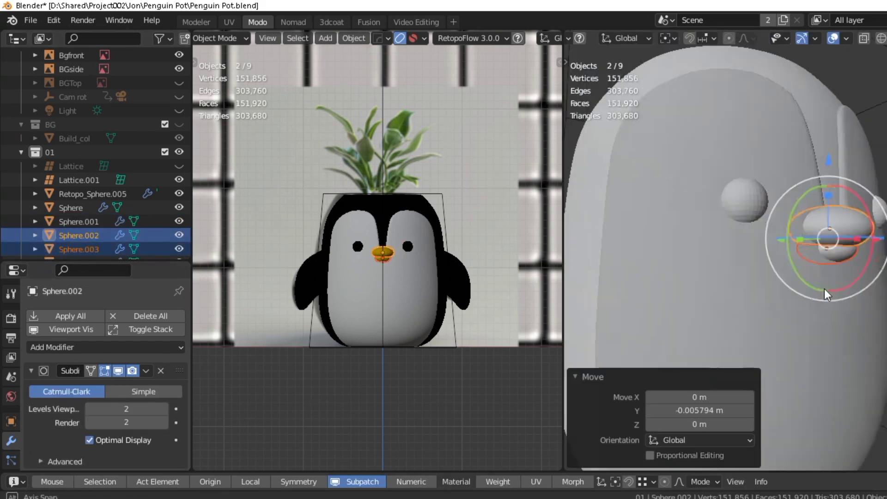
pyautogui.press('KP_Decimal')
pyautogui.moveTo(780, 226)
pyautogui.mouseDown(button='middle')
pyautogui.moveTo(820, 220)
pyautogui.moveTo(821, 159)
pyautogui.moveTo(723, 204)
pyautogui.mouseUp(button='middle')
pyautogui.click(815, 290)
pyautogui.moveTo(814, 290); pyautogui.dragTo(753, 147, button='middle')
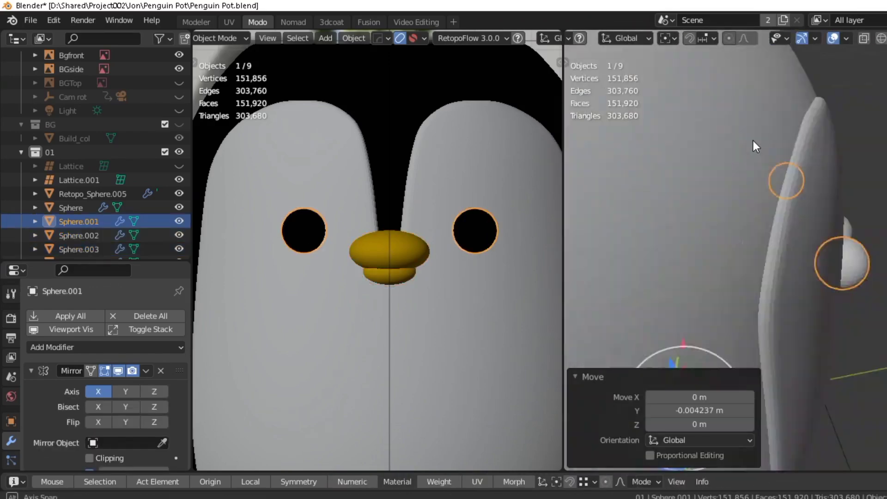
pyautogui.click(390, 252)
pyautogui.moveTo(798, 232); pyautogui.dragTo(767, 232, button='middle')
# Switch lighting to matcap and select the back half of the upper beak's vertices
pyautogui.rightClick(707, 146)
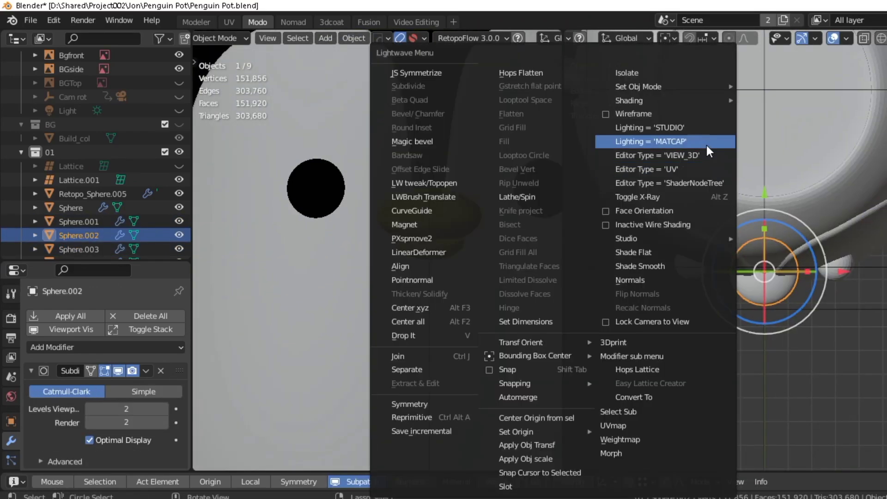
pyautogui.click(707, 145)
pyautogui.press('Tab')
pyautogui.scroll(3, 715, 248)
pyautogui.moveTo(869, 185); pyautogui.dragTo(691, 311)
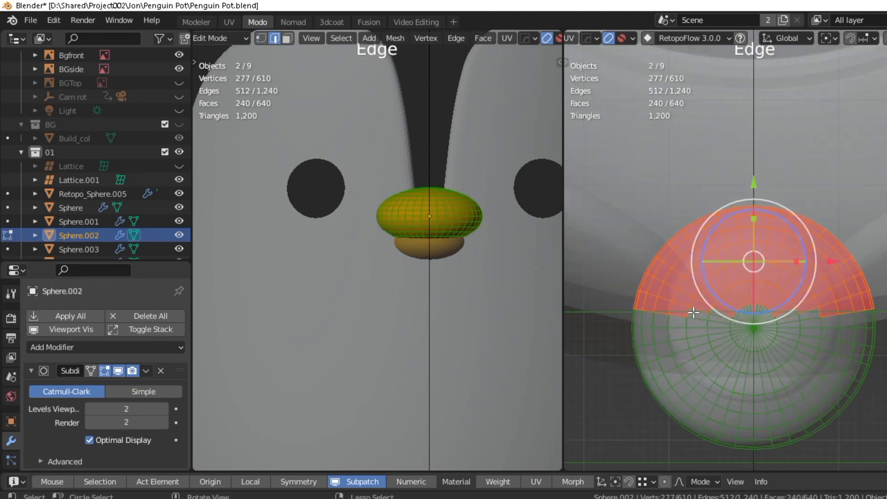
pyautogui.moveTo(691, 311)
pyautogui.mouseDown(button='middle')
pyautogui.moveTo(736, 214)
pyautogui.moveTo(722, 192)
pyautogui.mouseUp(button='middle')
# Flatten the selected upper beak vertices to Y scale 0.408 and shift them slightly
pyautogui.press('KP_1')
pyautogui.click(758, 223)
pyautogui.press('s')
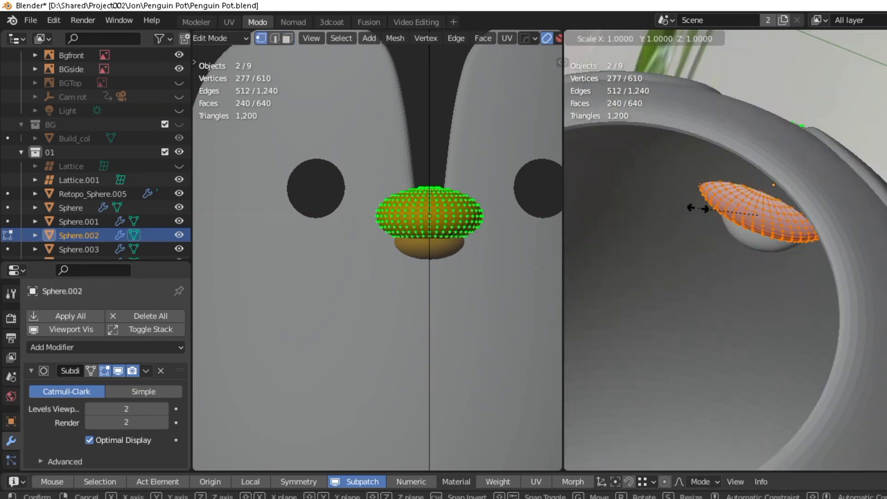
pyautogui.click(705, 209)
pyautogui.press('ctrl+KP_Add')
pyautogui.moveTo(705, 208); pyautogui.dragTo(739, 185, button='middle')
pyautogui.press('g')
pyautogui.click(706, 206)
# Reselect the upper beak's back vertices, nudge them along Y, and exit Edit Mode
pyautogui.moveTo(670, 139); pyautogui.dragTo(786, 208, button='right')
pyautogui.moveTo(763, 199); pyautogui.dragTo(798, 198, button='middle')
pyautogui.moveTo(799, 239)
pyautogui.mouseDown(button='middle')
pyautogui.moveTo(864, 238)
pyautogui.moveTo(783, 208)
pyautogui.moveTo(740, 231)
pyautogui.moveTo(629, 239)
pyautogui.mouseUp(button='middle')
pyautogui.moveTo(665, 233); pyautogui.dragTo(668, 223)
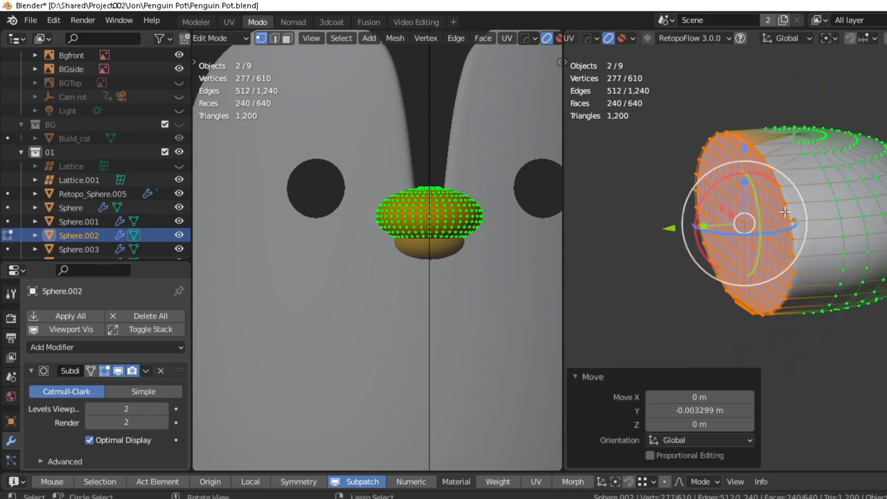
pyautogui.moveTo(667, 223)
pyautogui.mouseDown(button='middle')
pyautogui.moveTo(739, 185)
pyautogui.moveTo(784, 211)
pyautogui.mouseUp(button='middle')
pyautogui.press('Tab')
# In Edit Mode on the lower beak, brush-select its back vertices from top view
pyautogui.click(806, 243)
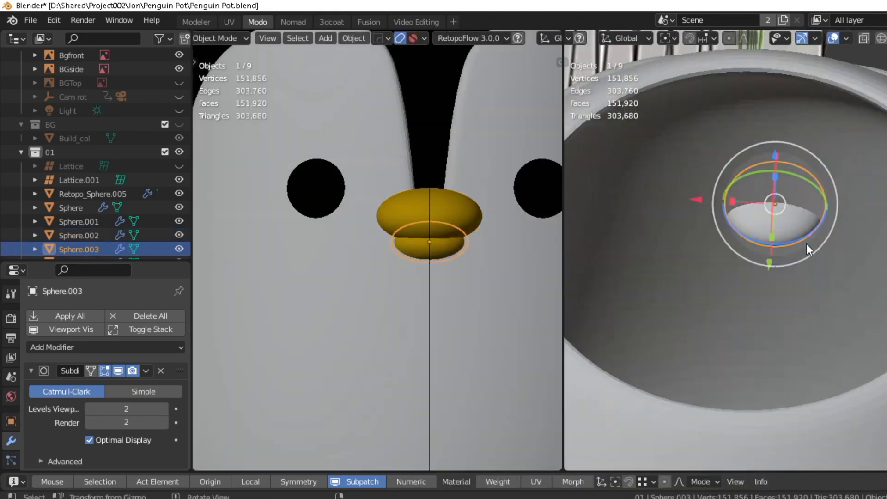
pyautogui.press('Tab')
pyautogui.moveTo(807, 243); pyautogui.dragTo(796, 183, button='middle')
pyautogui.press('KP_7')
pyautogui.click(687, 225)
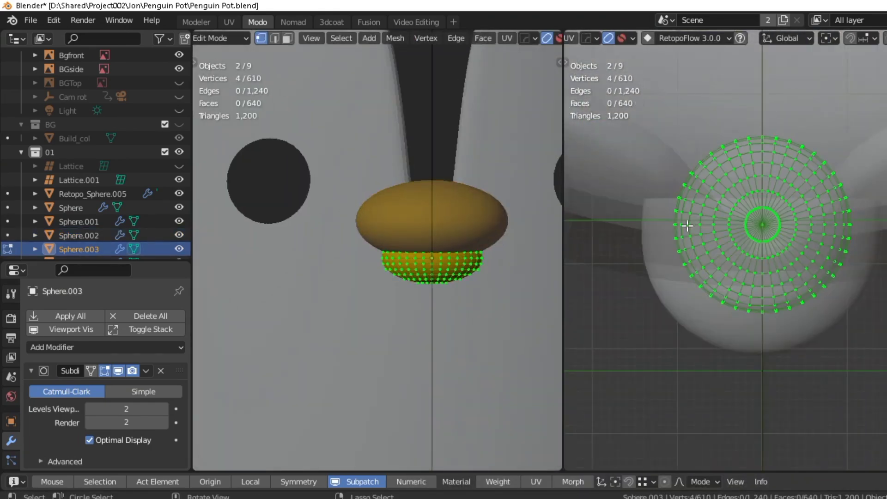
pyautogui.scroll(5, 823, 229)
pyautogui.press('c')
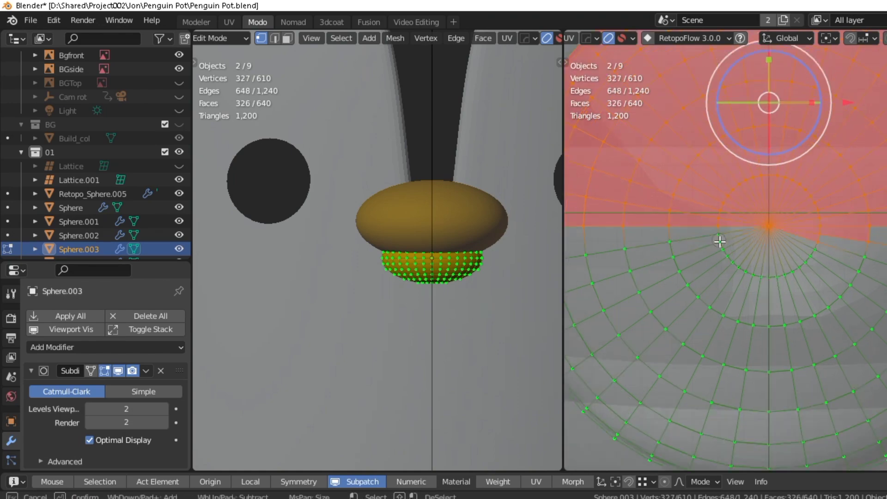
pyautogui.middleClick(720, 241)
pyautogui.press('Escape')
# Shift the lower beak's selected vertices slightly along Y, exit Edit Mode, and select the wing
pyautogui.scroll(-2, 728, 235)
pyautogui.press('Return')
pyautogui.moveTo(729, 233); pyautogui.dragTo(749, 174, button='middle')
pyautogui.click(748, 228)
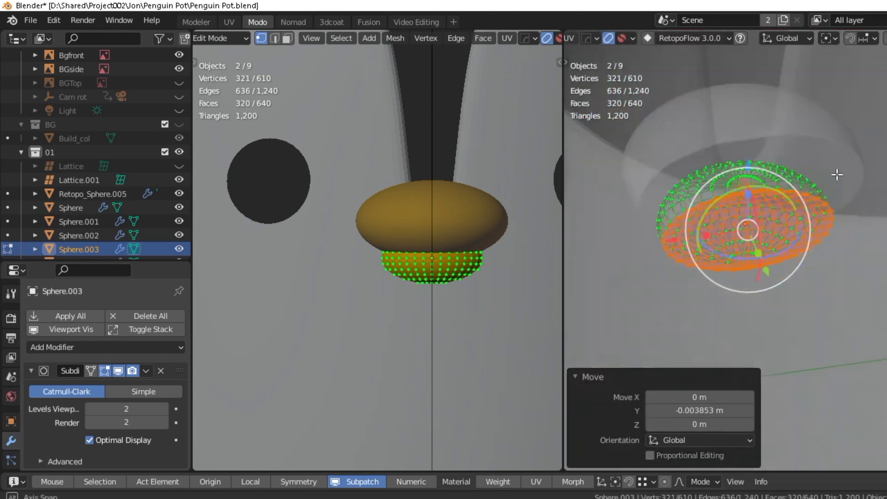
pyautogui.moveTo(748, 228)
pyautogui.mouseDown(button='middle')
pyautogui.moveTo(732, 307)
pyautogui.moveTo(701, 259)
pyautogui.mouseUp(button='middle')
pyautogui.press('Tab')
pyautogui.scroll(-4, 812, 285)
pyautogui.moveTo(812, 285); pyautogui.dragTo(645, 209, button='middle')
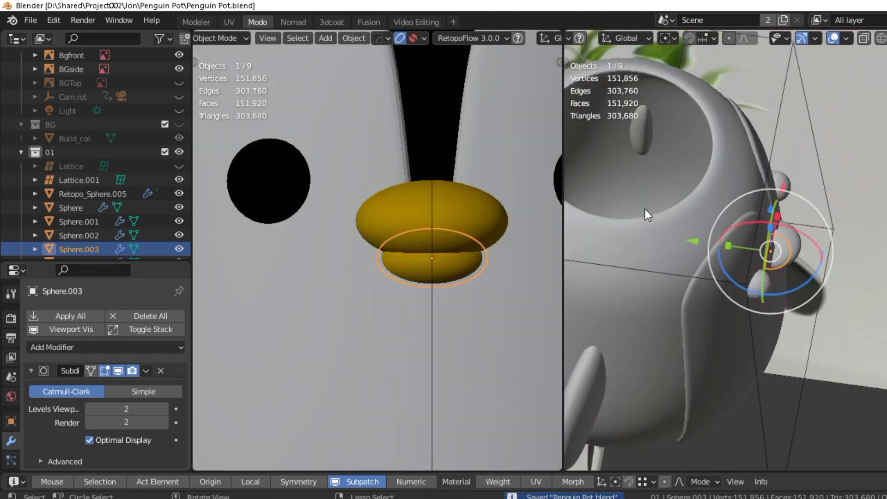
pyautogui.click(626, 245)
# Reveal the wing's lattice cage and edit its lattice points to curve the wing
pyautogui.moveTo(626, 245); pyautogui.dragTo(716, 199, button='middle')
pyautogui.press('Tab')
pyautogui.press('KP_Decimal')
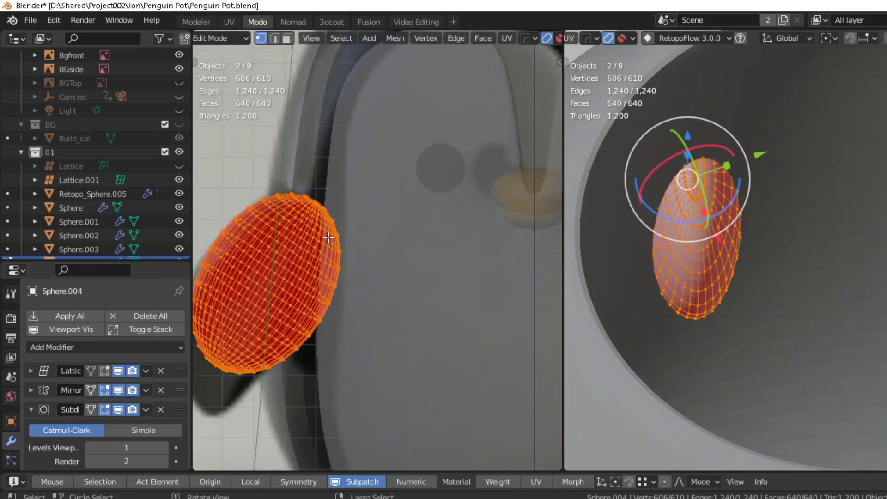
pyautogui.press('Tab')
pyautogui.click(360, 323)
pyautogui.press('Tab')
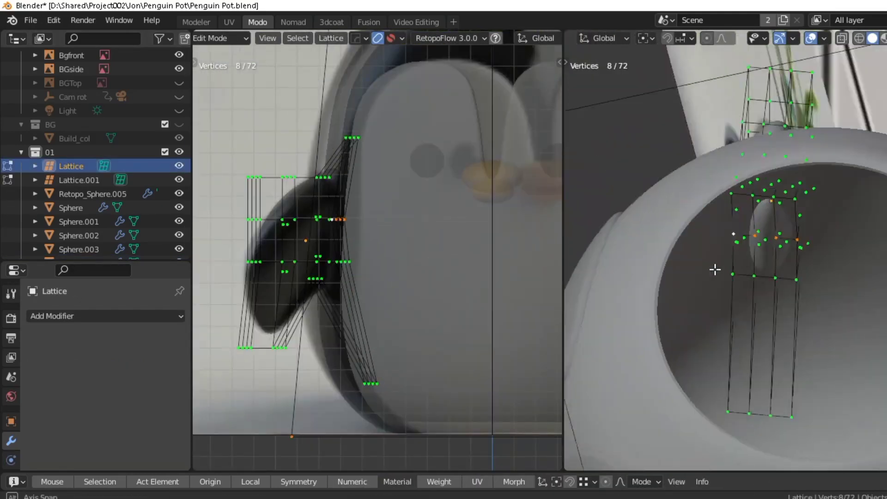
pyautogui.scroll(3, 717, 267)
pyautogui.scroll(2, 822, 216)
# Leave lattice editing, reselect the wing, and save the file
pyautogui.press('Tab')
pyautogui.click(821, 216)
pyautogui.scroll(-3, 759, 220)
pyautogui.scroll(2, 683, 83)
pyautogui.hotkey('ctrl', 's')
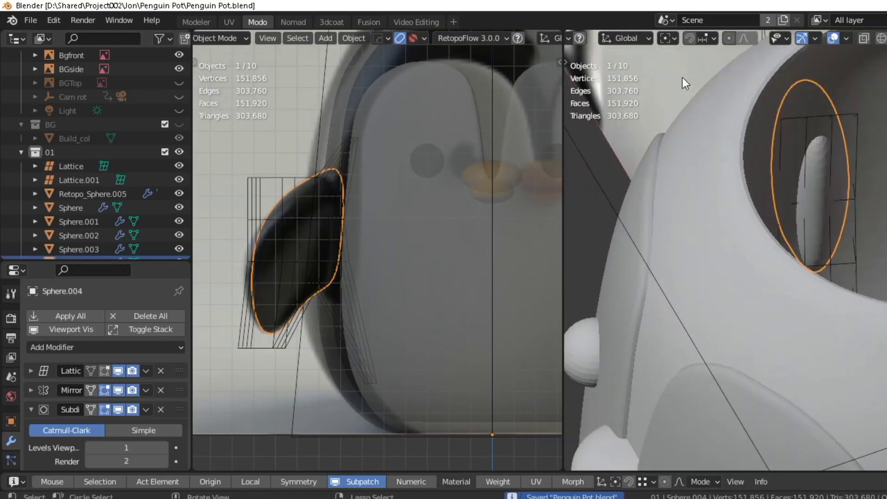
# Sculpt the wing with everything else hidden, then save again
pyautogui.hotkey('ctrl', 'Tab')
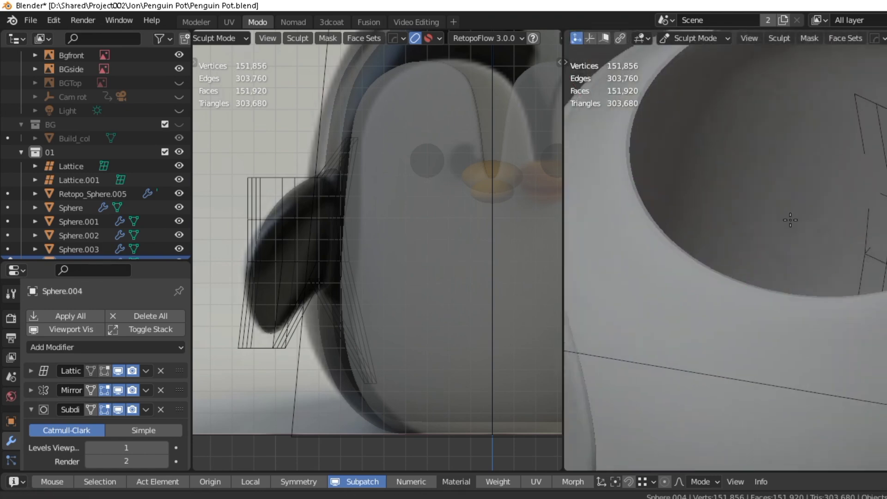
pyautogui.moveTo(856, 202)
pyautogui.mouseDown(button='middle')
pyautogui.moveTo(784, 256)
pyautogui.moveTo(767, 240)
pyautogui.mouseUp(button='middle')
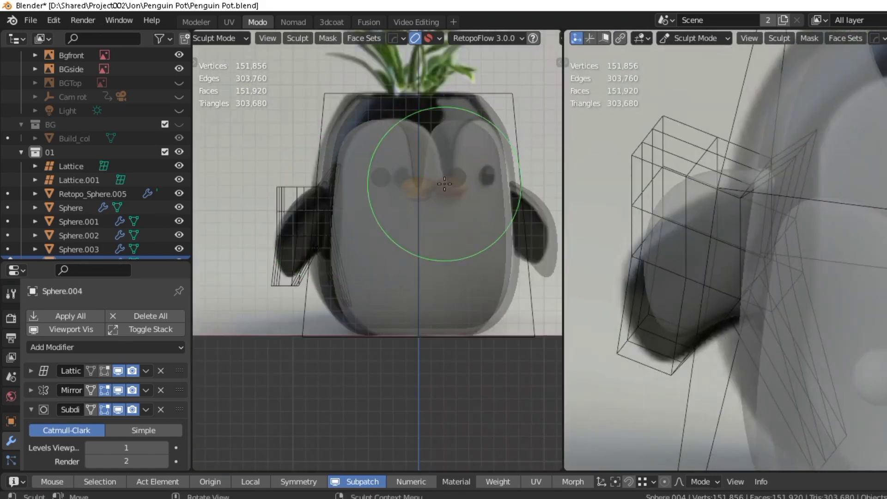
pyautogui.rightClick(330, 213)
pyautogui.click(336, 204)
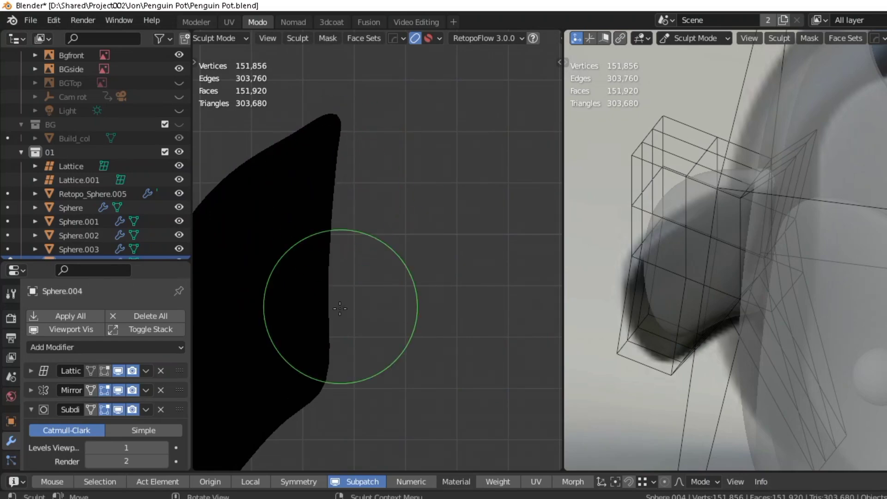
pyautogui.scroll(-1, 340, 308)
pyautogui.scroll(-3, 339, 308)
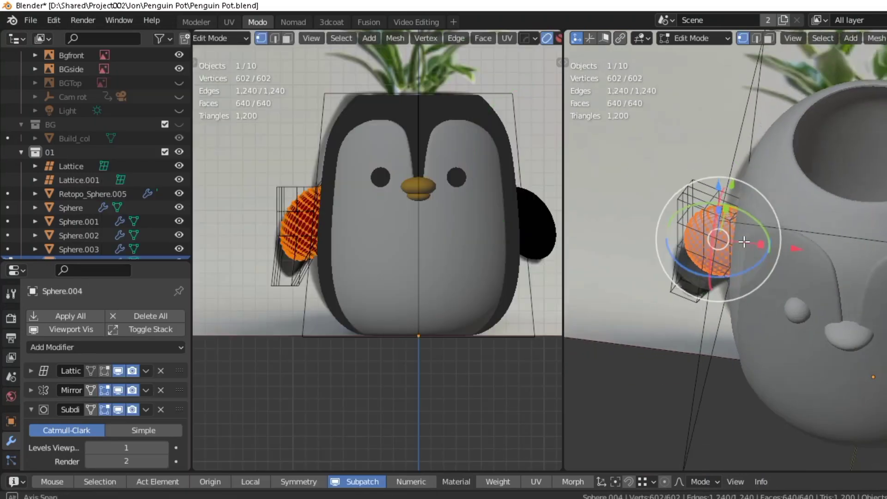
pyautogui.hotkey('ctrl', 's')
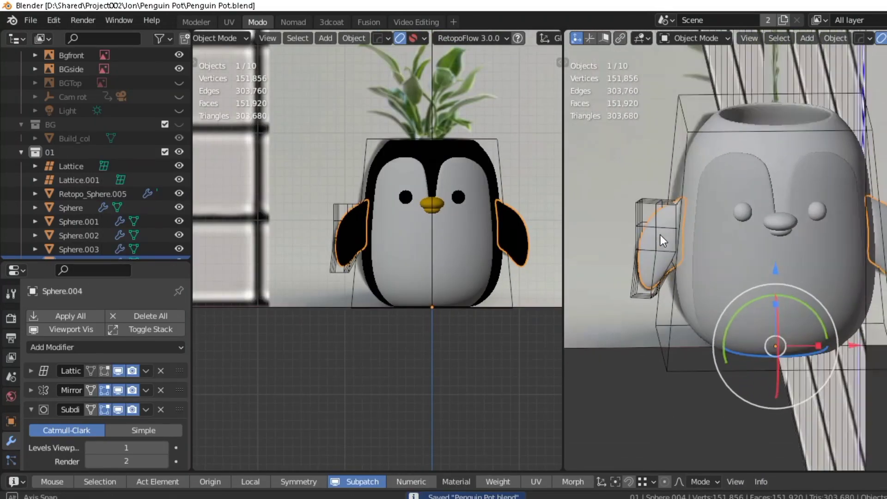
pyautogui.moveTo(661, 235)
pyautogui.mouseDown(button='middle')
pyautogui.moveTo(822, 139)
pyautogui.moveTo(700, 241)
pyautogui.mouseUp(button='middle')
# Orbit until the penguin pot faces the viewer and bring up the Lightwave quick menu
pyautogui.moveTo(607, 274); pyautogui.dragTo(600, 265, button='middle')
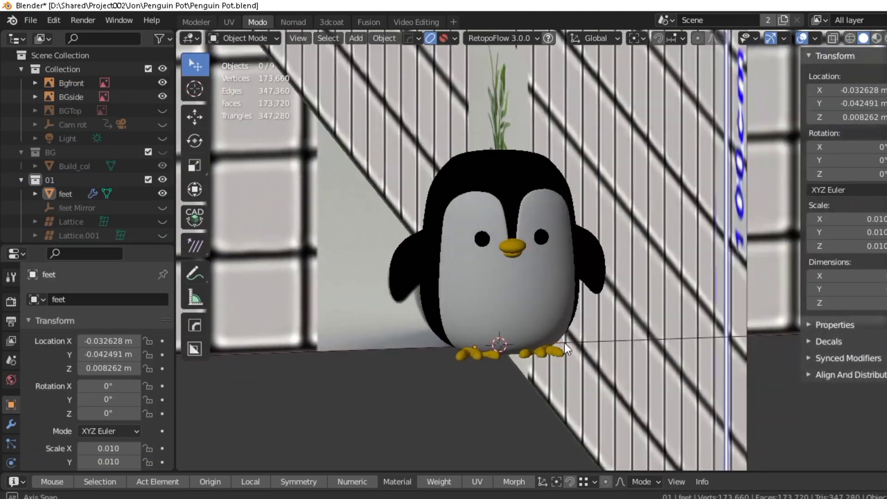
pyautogui.moveTo(566, 347)
pyautogui.mouseDown(button='middle')
pyautogui.moveTo(533, 342)
pyautogui.moveTo(605, 350)
pyautogui.moveTo(581, 336)
pyautogui.moveTo(567, 348)
pyautogui.moveTo(573, 333)
pyautogui.moveTo(620, 343)
pyautogui.mouseUp(button='middle')
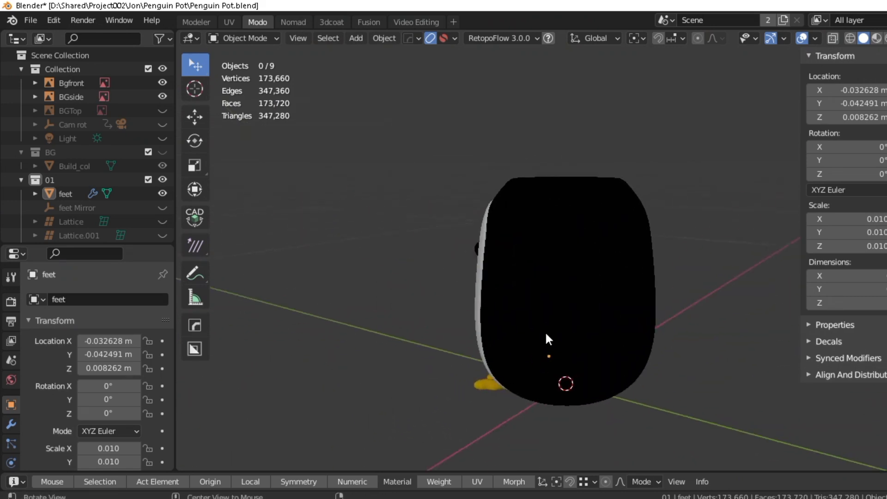
pyautogui.moveTo(478, 326)
pyautogui.mouseDown(button='middle')
pyautogui.moveTo(554, 302)
pyautogui.moveTo(578, 211)
pyautogui.mouseUp(button='middle')
pyautogui.rightClick(564, 154)
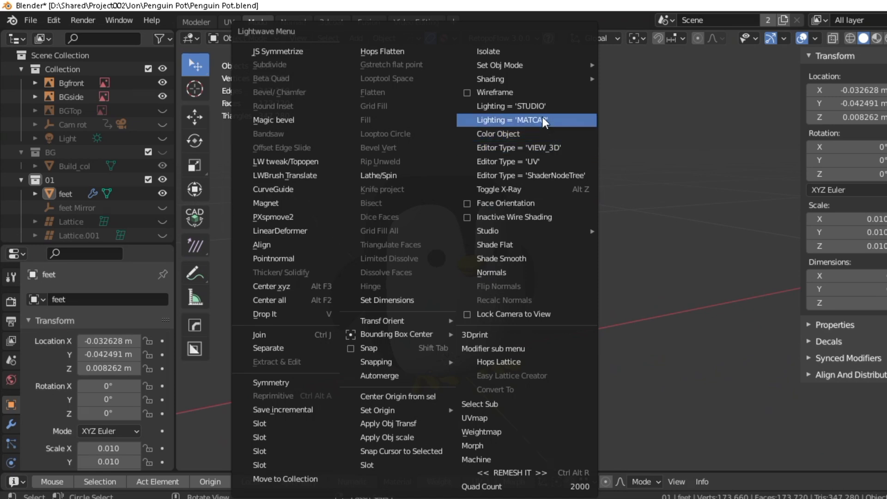
# Close the quick menu and shade the penguin with the red clay matcap using Object colour
pyautogui.press('Escape')
pyautogui.keyDown('shift'); pyautogui.moveTo(594, 201); pyautogui.dragTo(629, 196, button='middle'); pyautogui.keyUp('shift')
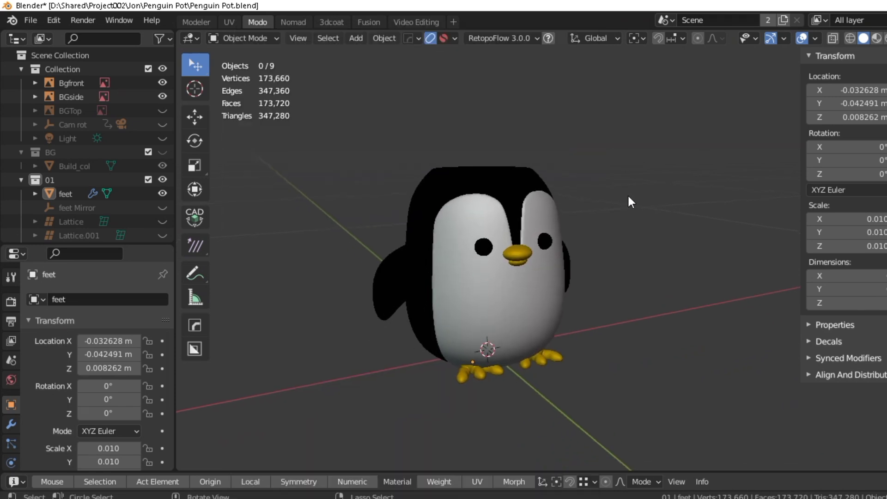
pyautogui.click(885, 38)
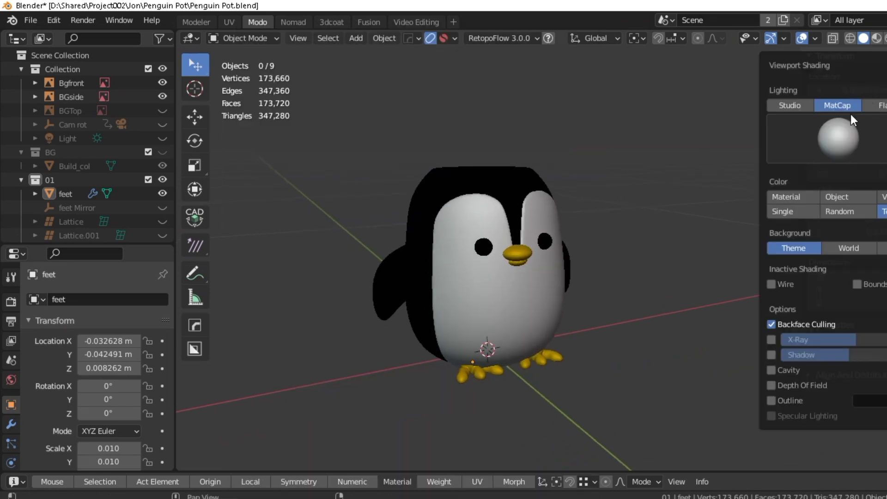
pyautogui.click(828, 138)
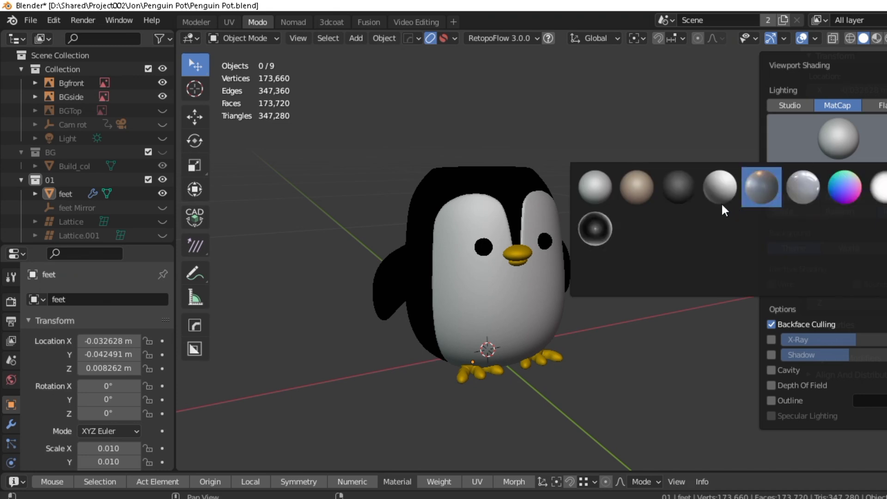
pyautogui.click(637, 226)
pyautogui.click(837, 197)
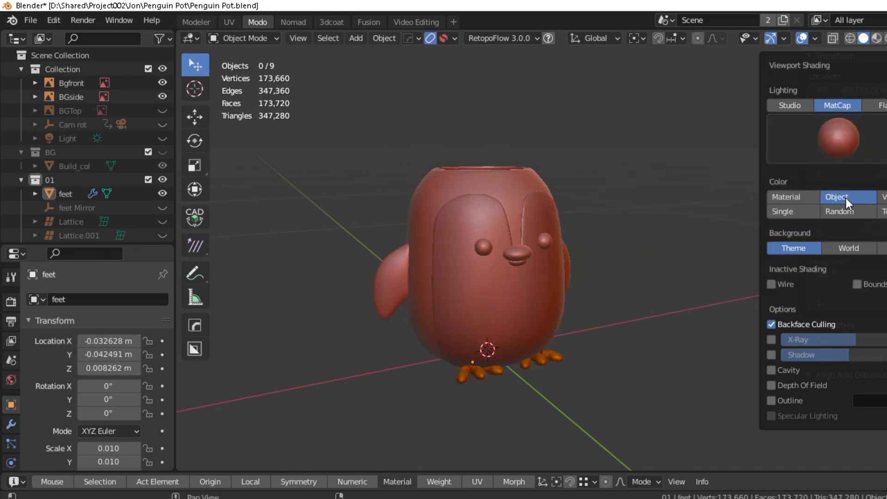
pyautogui.scroll(2, 578, 248)
pyautogui.scroll(1, 559, 242)
pyautogui.moveTo(554, 239)
pyautogui.mouseDown(button='middle')
pyautogui.moveTo(531, 307)
pyautogui.moveTo(547, 341)
pyautogui.moveTo(610, 361)
pyautogui.moveTo(611, 328)
pyautogui.moveTo(505, 290)
pyautogui.moveTo(562, 284)
pyautogui.moveTo(588, 238)
pyautogui.moveTo(590, 181)
pyautogui.moveTo(593, 274)
pyautogui.moveTo(614, 253)
pyautogui.moveTo(571, 254)
pyautogui.moveTo(590, 265)
pyautogui.moveTo(559, 349)
pyautogui.moveTo(500, 305)
pyautogui.moveTo(473, 300)
pyautogui.moveTo(502, 291)
pyautogui.moveTo(531, 318)
pyautogui.moveTo(570, 249)
pyautogui.moveTo(571, 265)
pyautogui.moveTo(624, 254)
pyautogui.moveTo(608, 342)
pyautogui.mouseUp(button='middle')
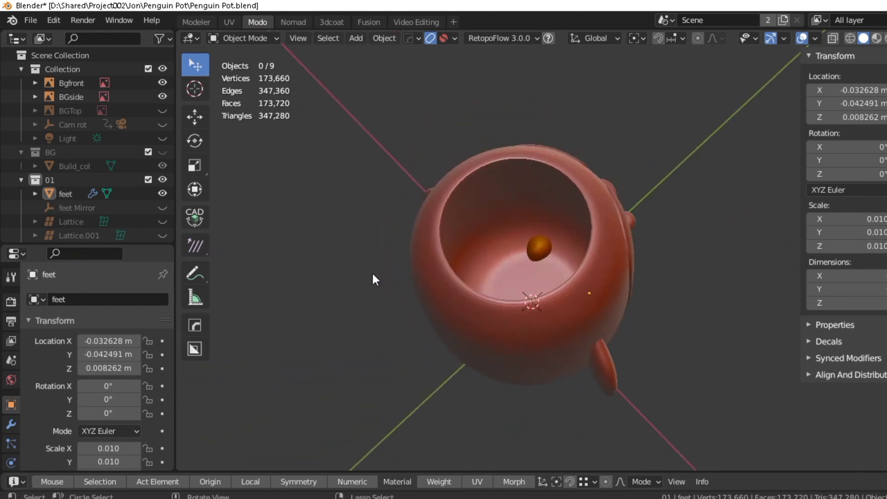